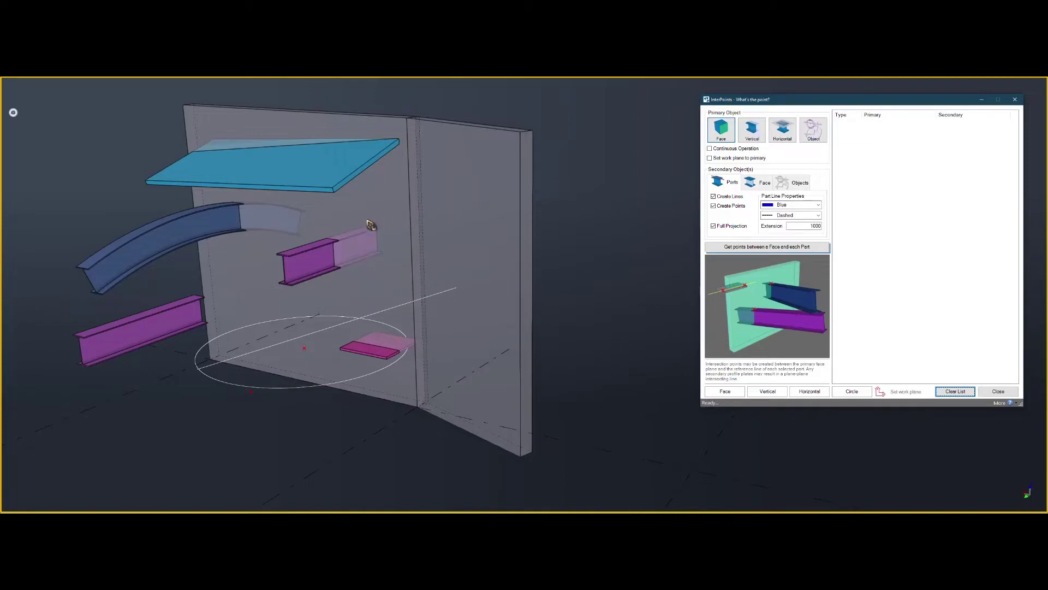
Create the intersection point between the large wall's front face and the upper magenta beam, using Face as primary and Parts as secondary.
{"action": "middle_click_drag", "start_coordinate": [362, 223], "coordinate": [357, 234], "text": "ctrl"}
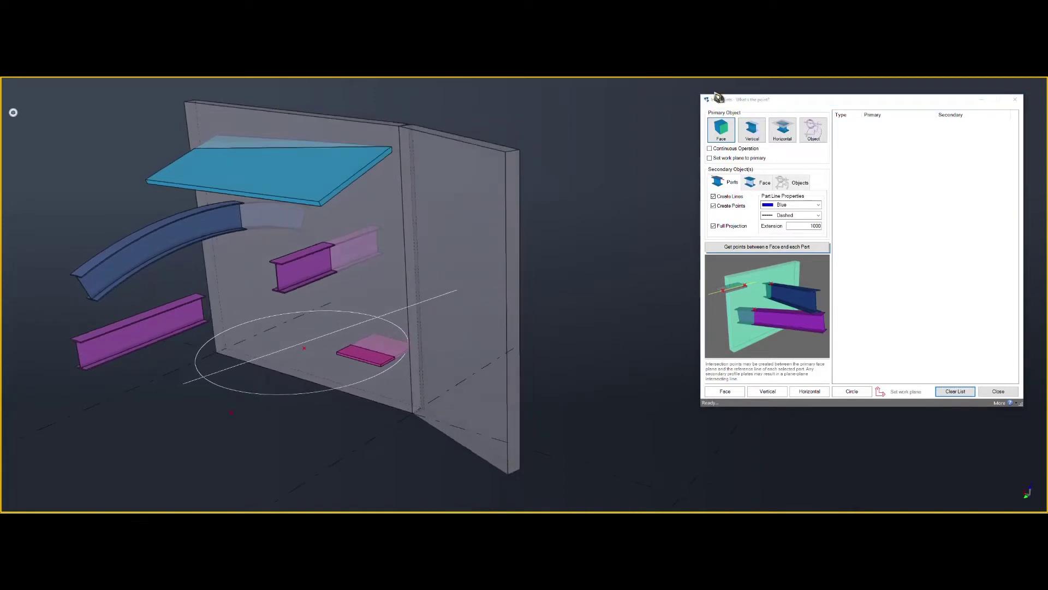
{"action": "left_click_drag", "start_coordinate": [718, 97], "coordinate": [712, 97]}
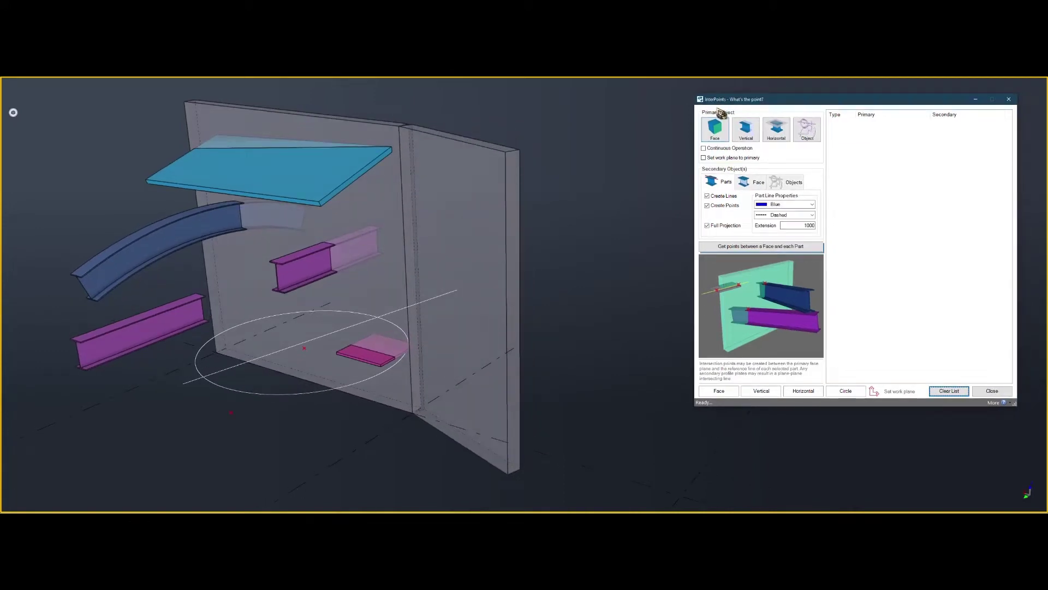
{"action": "left_click", "coordinate": [716, 132]}
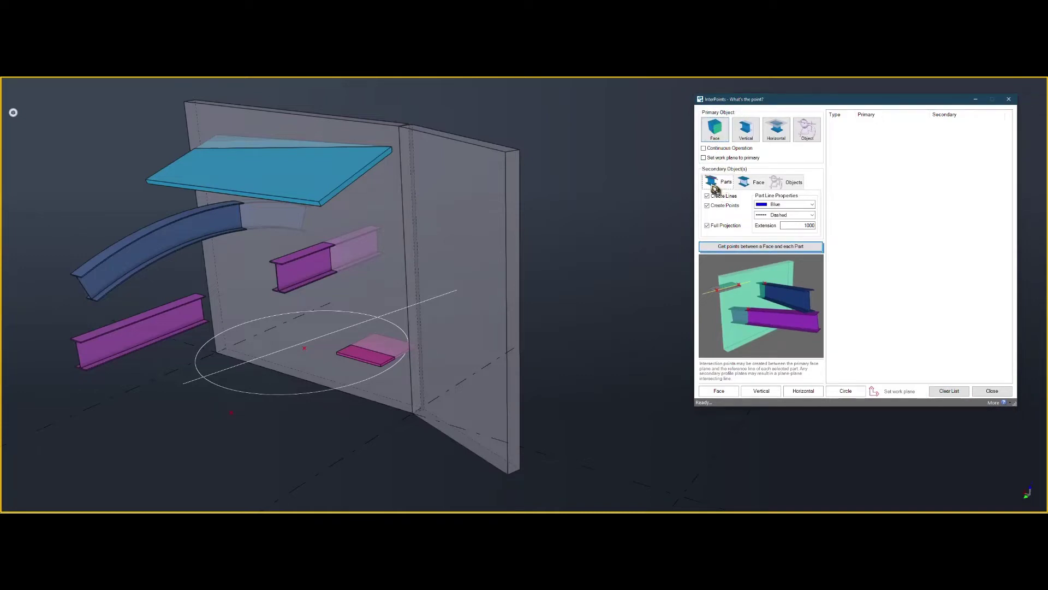
{"action": "left_click", "coordinate": [752, 246]}
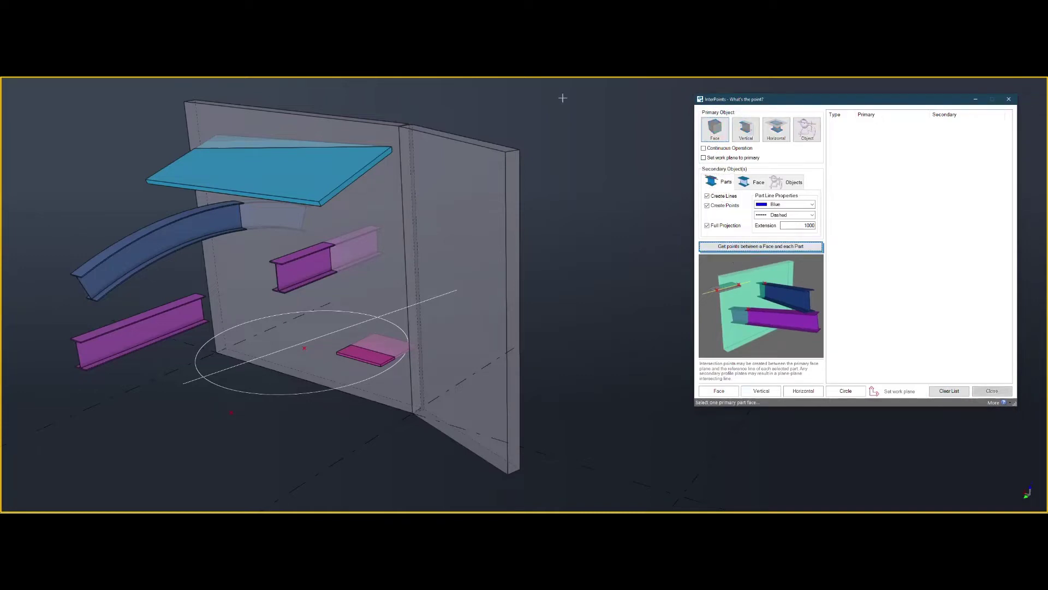
{"action": "left_click", "coordinate": [382, 137]}
{"action": "left_click", "coordinate": [314, 258]}
{"action": "middle_click", "coordinate": [232, 278]}
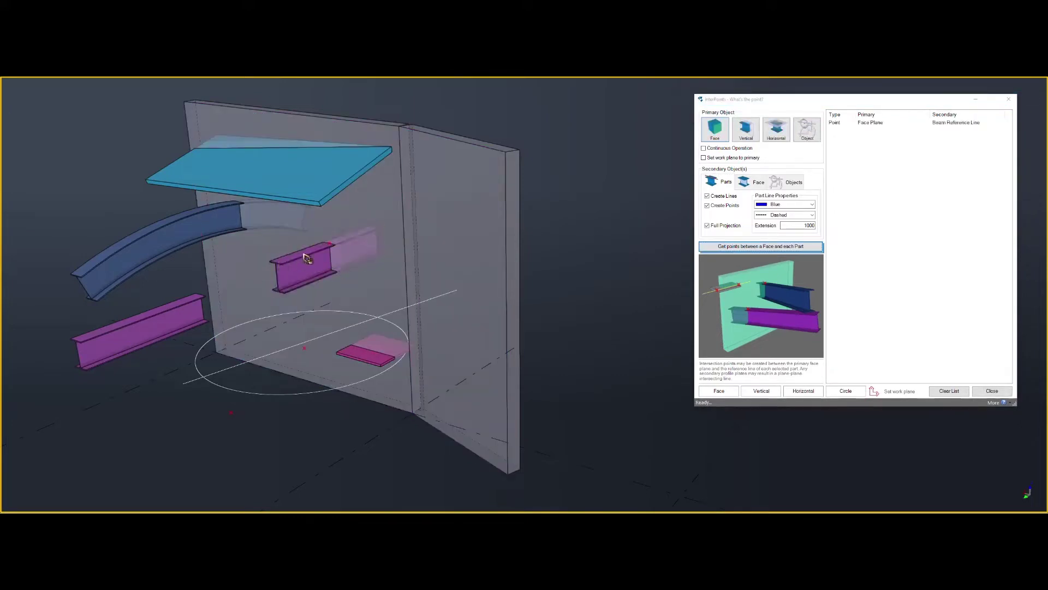
{"action": "mouse_move", "coordinate": [325, 254]}
{"action": "middle_mouse_down", "text": "ctrl"}
{"action": "mouse_move", "coordinate": [262, 239]}
{"action": "mouse_move", "coordinate": [322, 247]}
{"action": "middle_mouse_up", "text": "ctrl"}
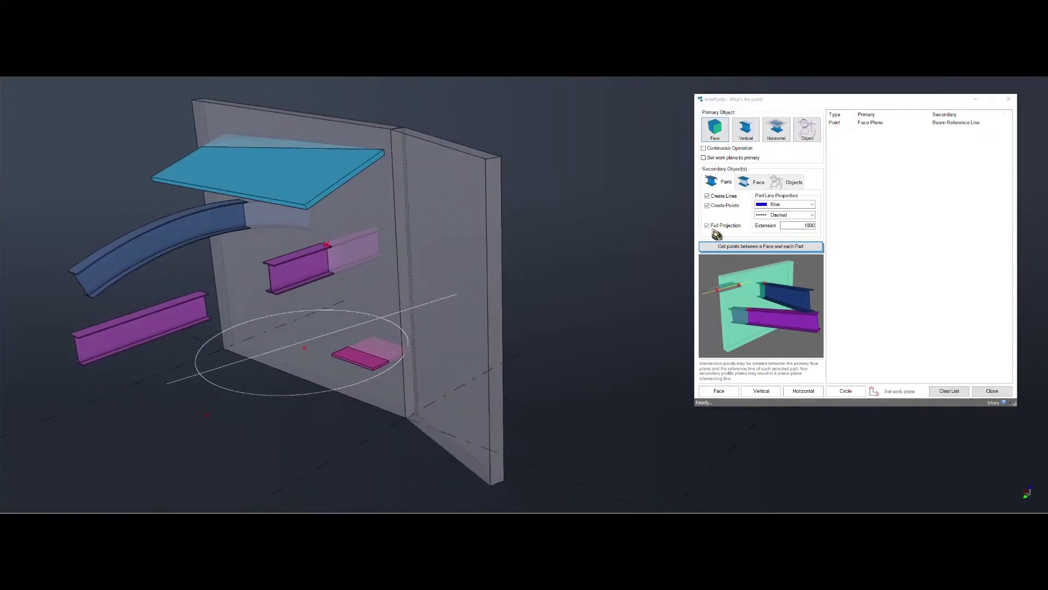
Create the intersection point between the large wall's front face plane and the lower magenta beam standing clear of the wall.
{"action": "left_click", "coordinate": [736, 249]}
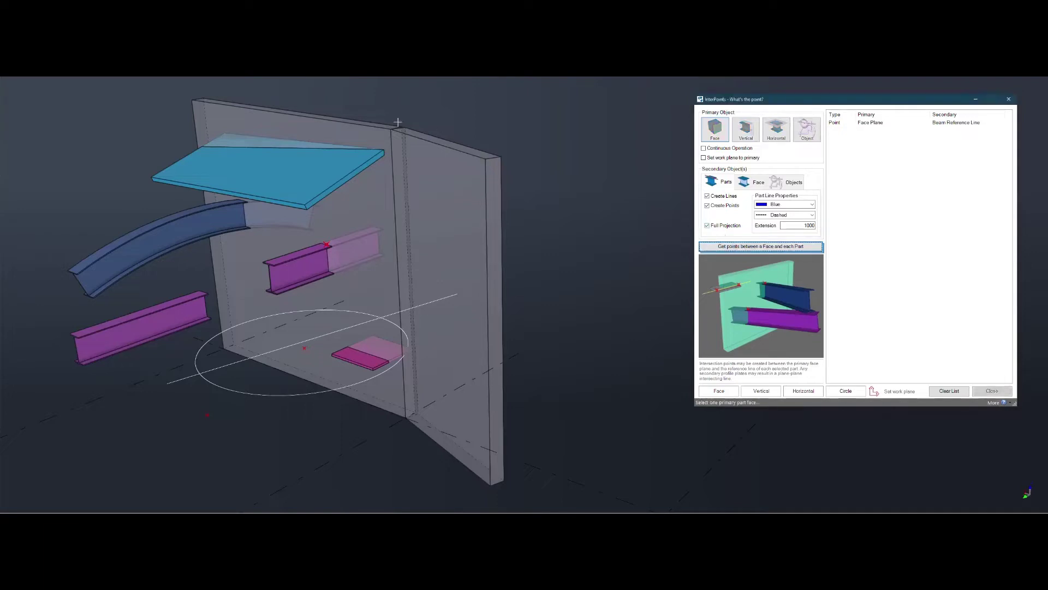
{"action": "left_click", "coordinate": [357, 135]}
{"action": "left_click", "coordinate": [173, 299]}
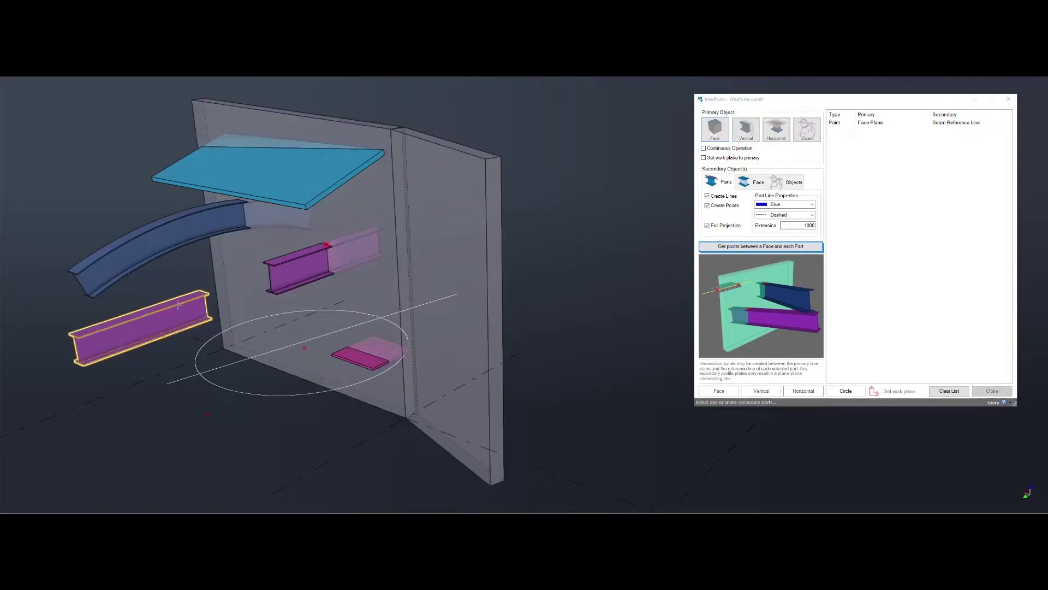
{"action": "middle_click", "coordinate": [178, 304]}
{"action": "mouse_move", "coordinate": [202, 304]}
{"action": "middle_mouse_down", "text": "ctrl"}
{"action": "mouse_move", "coordinate": [141, 276]}
{"action": "mouse_move", "coordinate": [203, 290]}
{"action": "middle_mouse_up", "text": "ctrl"}
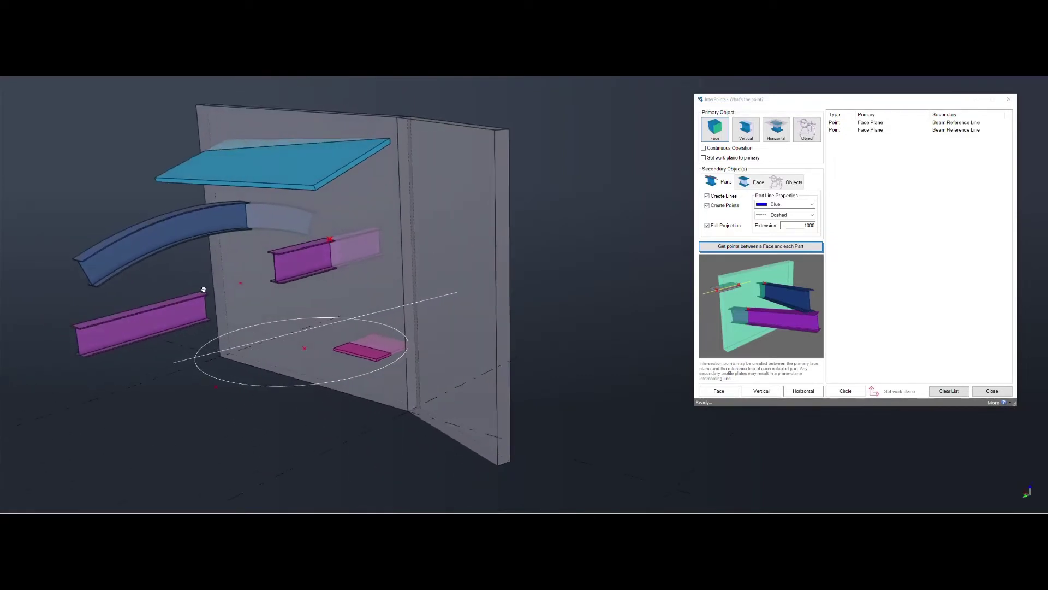
Turn off full projection and get the intersection point between the large wall's front face and the curved blue beam.
{"action": "left_click", "coordinate": [715, 225]}
{"action": "left_click", "coordinate": [759, 246]}
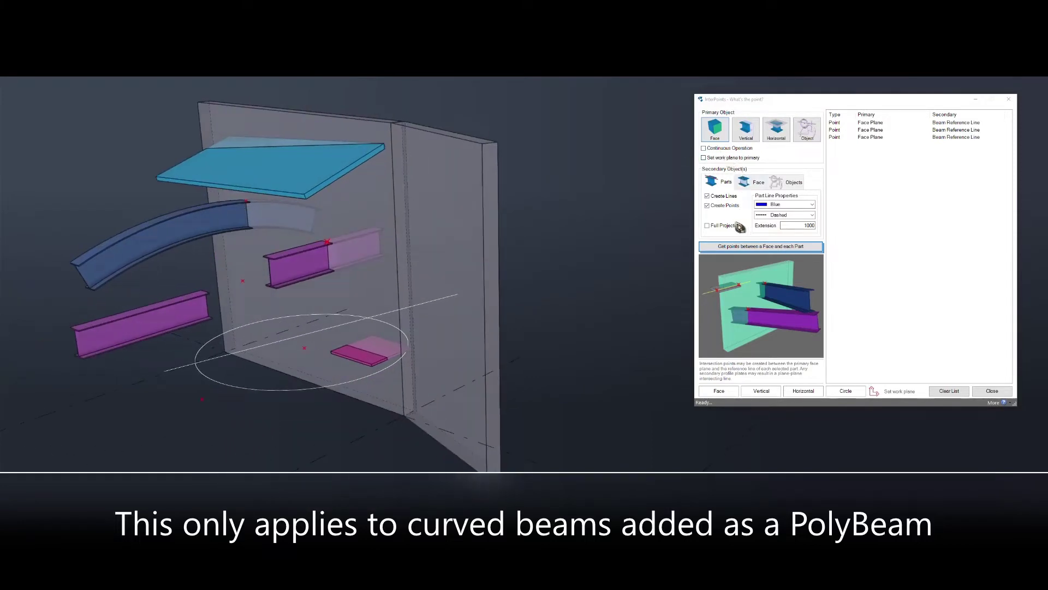
Create the intersection points and line between the large wall's front face and the small magenta contour plate.
{"action": "left_click", "coordinate": [760, 246]}
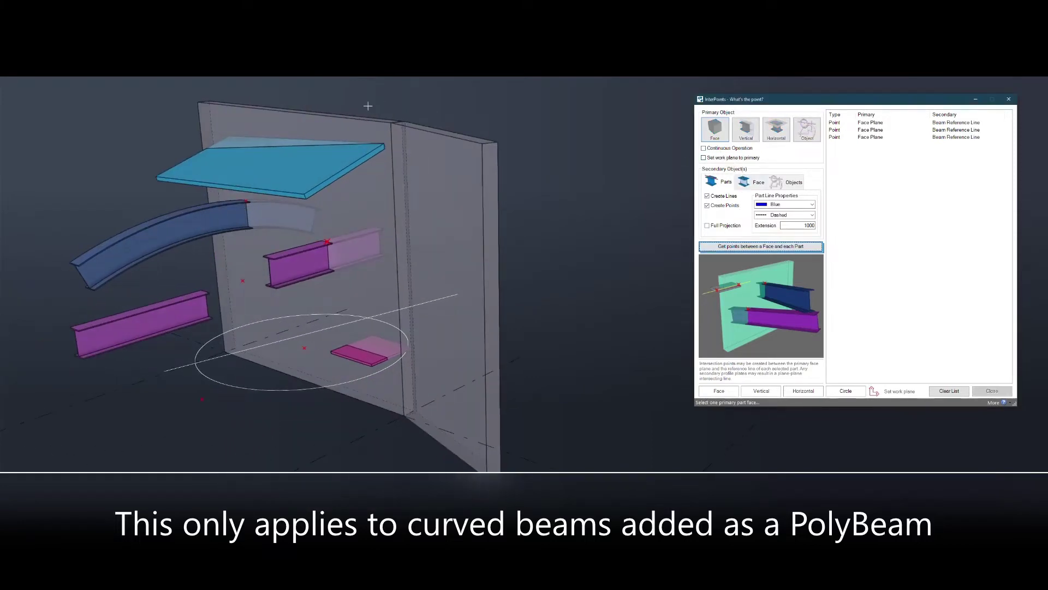
{"action": "left_click", "coordinate": [344, 130]}
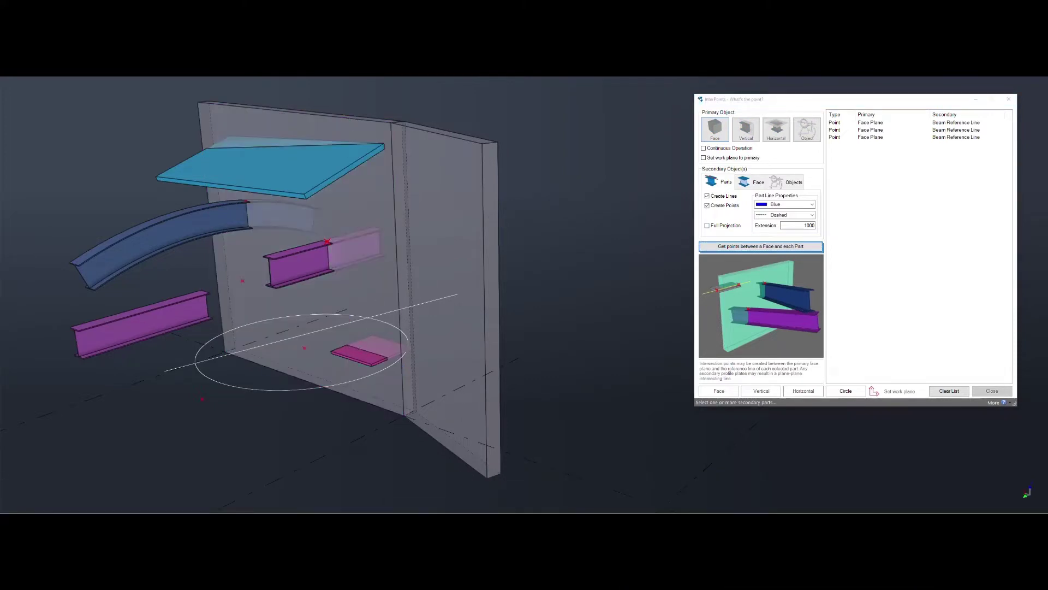
{"action": "left_click", "coordinate": [350, 353]}
{"action": "middle_click_drag", "start_coordinate": [349, 353], "coordinate": [356, 355], "text": "ctrl"}
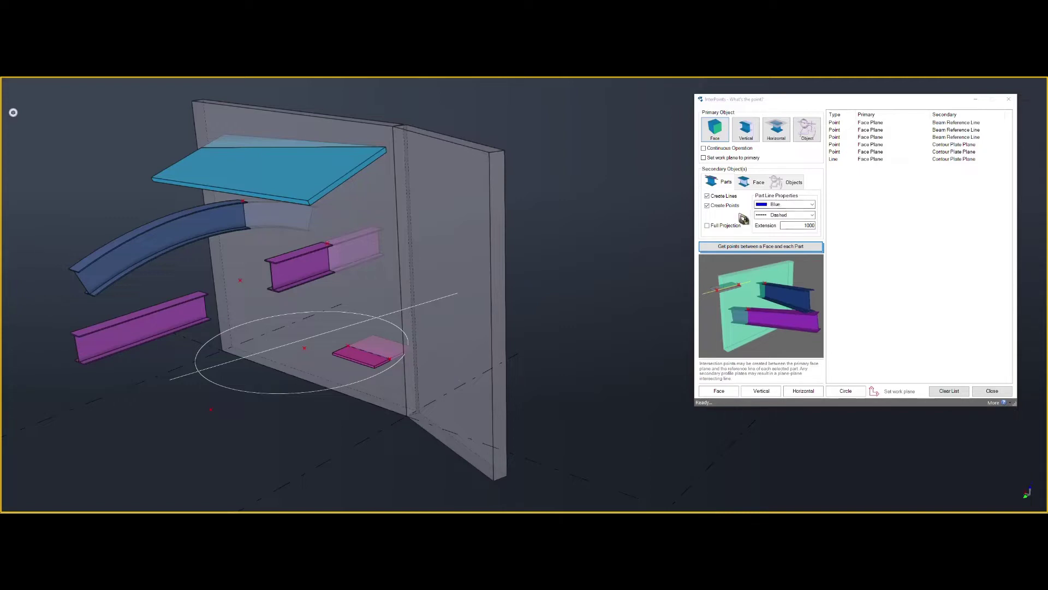
Switch the secondary object to Face and create the intersection line and points between the large wall's front face and the blue plate's top face.
{"action": "left_click", "coordinate": [751, 185]}
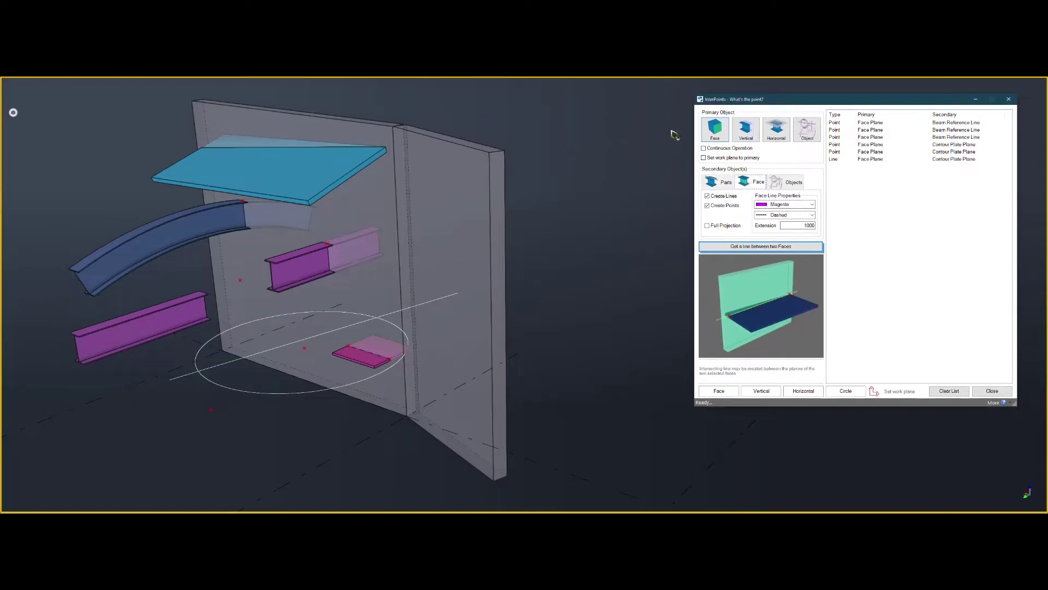
{"action": "left_click", "coordinate": [770, 246]}
{"action": "left_click", "coordinate": [358, 129]}
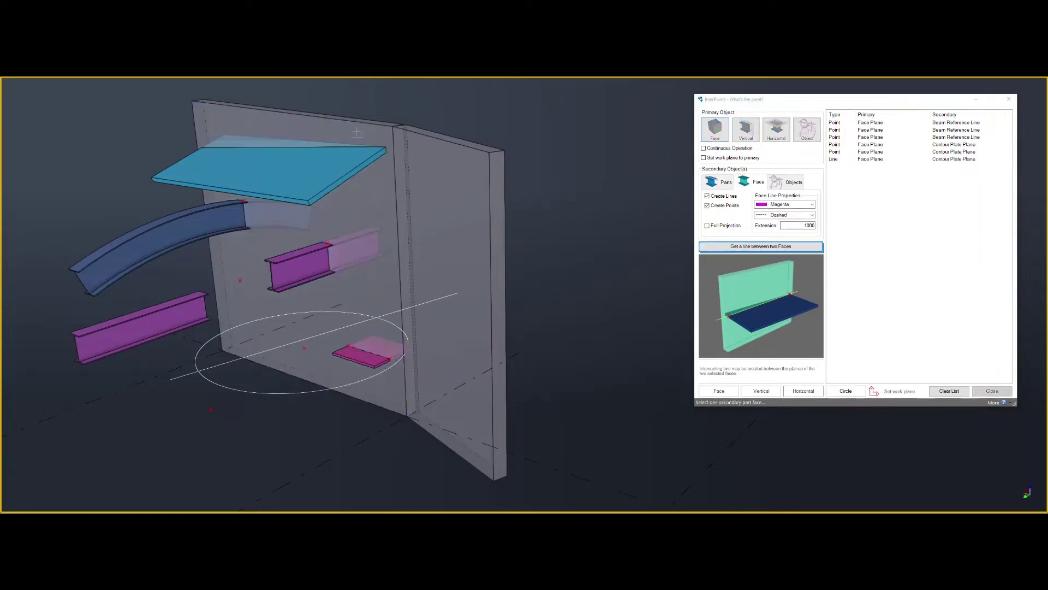
{"action": "left_click", "coordinate": [258, 165]}
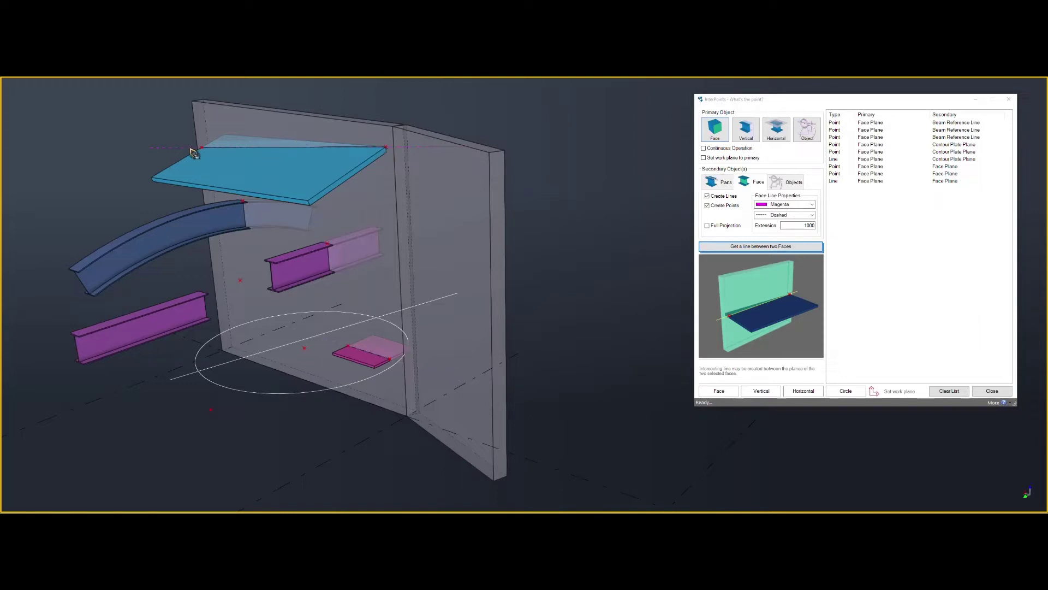
Delete the generated face line and its points, and recreate only the line between the wall and blue plate faces with point creation off.
{"action": "left_click", "coordinate": [156, 147]}
{"action": "key", "text": "Delete"}
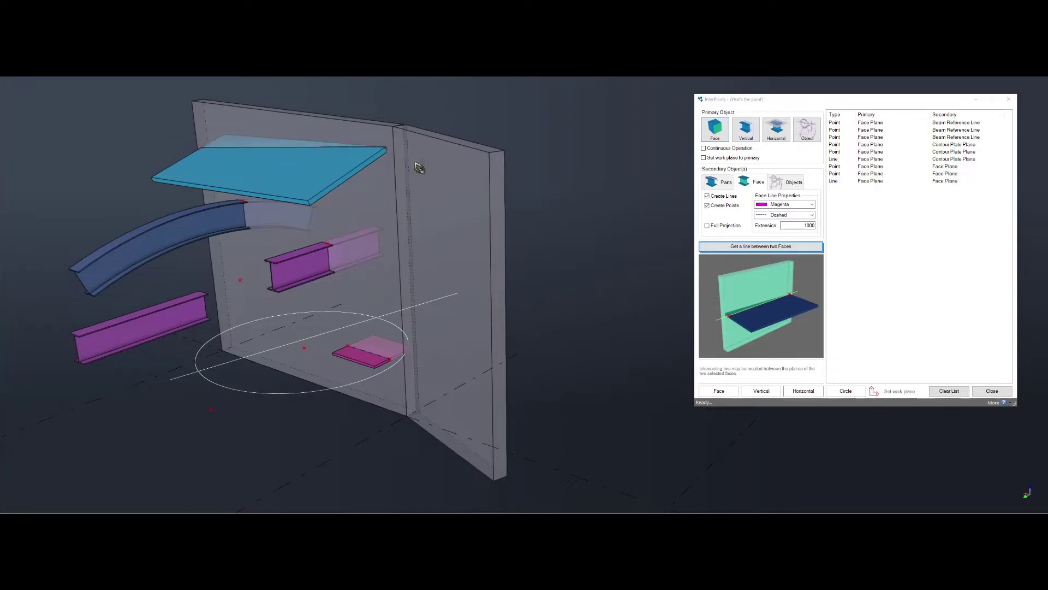
{"action": "left_click", "coordinate": [708, 206]}
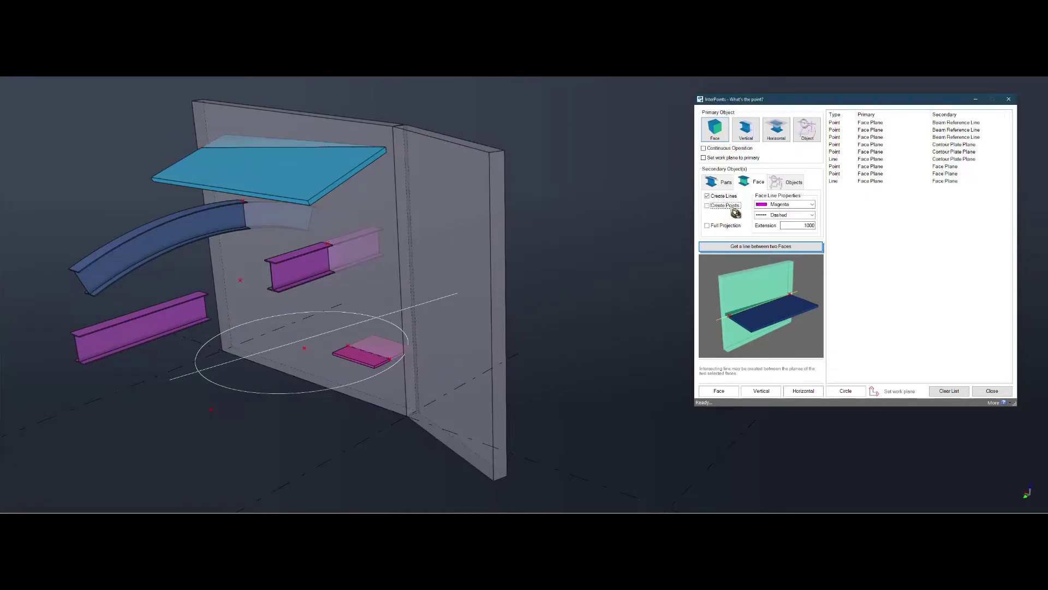
{"action": "left_click", "coordinate": [762, 246]}
{"action": "left_click", "coordinate": [307, 157]}
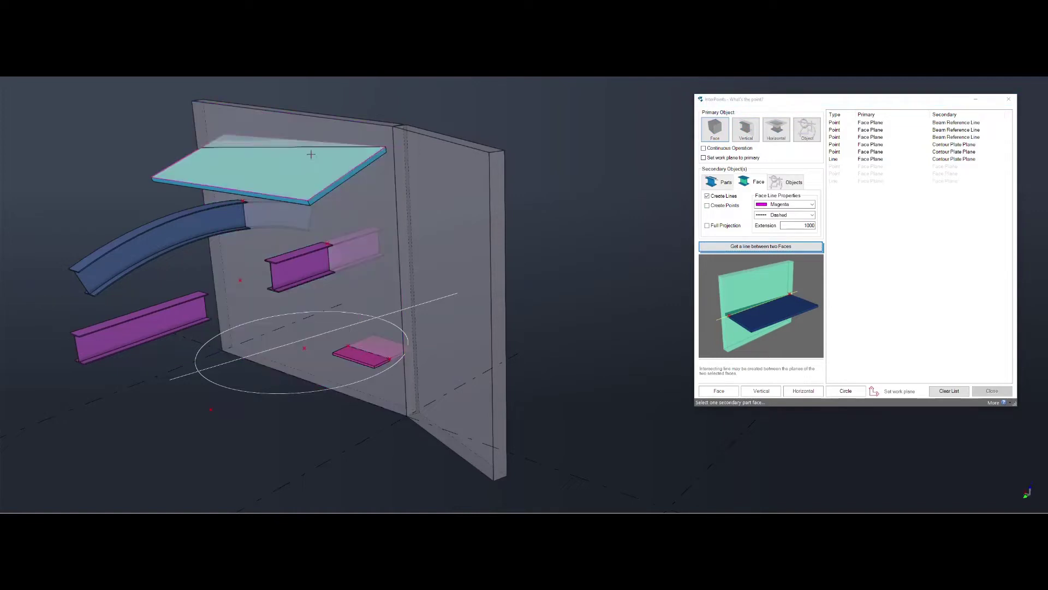
{"action": "left_click", "coordinate": [278, 184]}
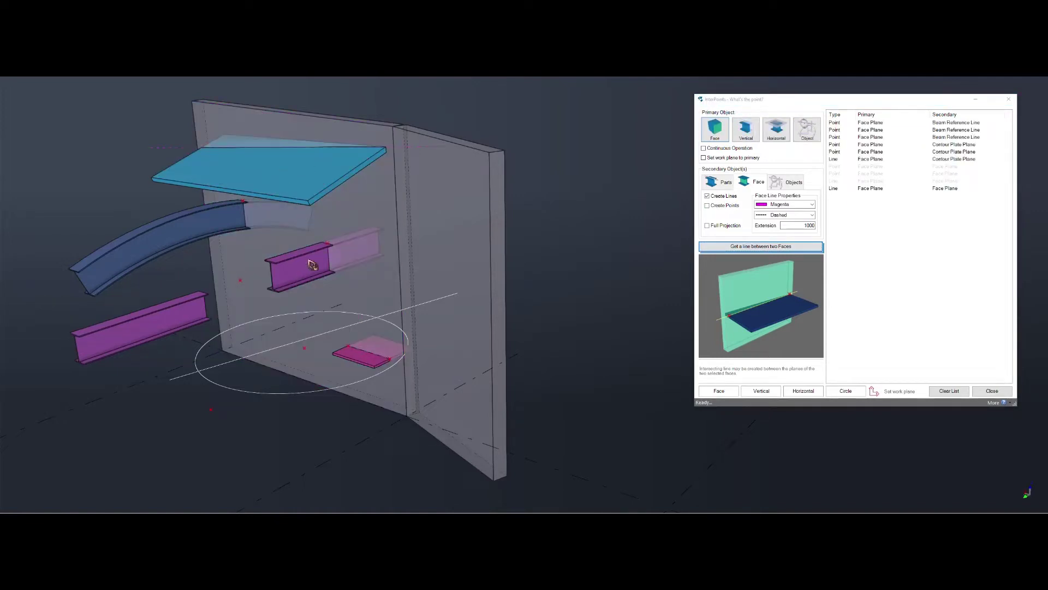
Switch the secondary type to Objects and create the intersection point between the large wall's front face and the white construction line.
{"action": "middle_click_drag", "start_coordinate": [307, 267], "coordinate": [318, 267], "text": "ctrl"}
{"action": "left_click", "coordinate": [792, 182]}
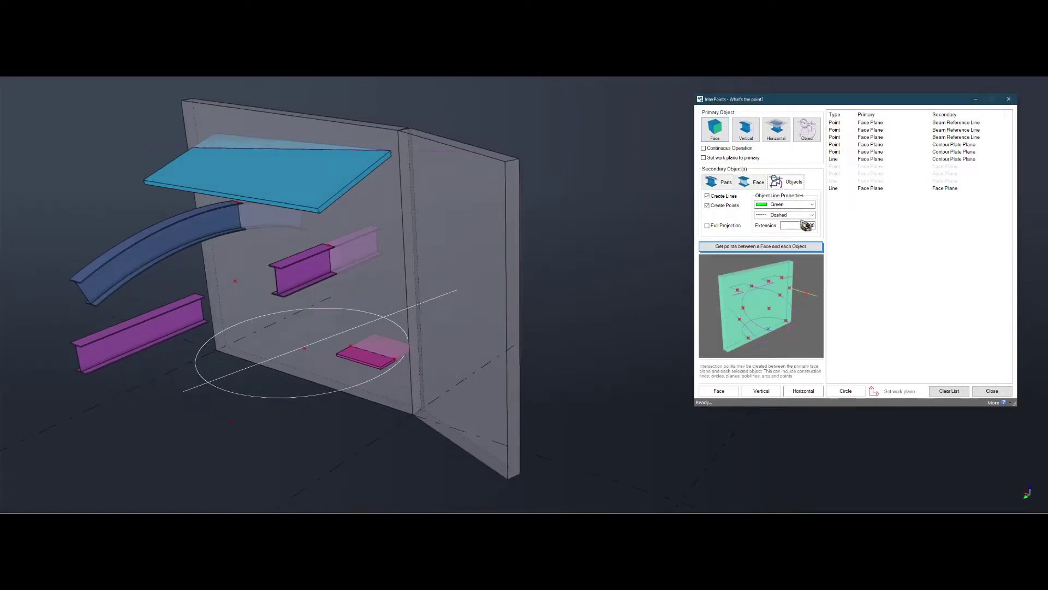
{"action": "left_click", "coordinate": [770, 246]}
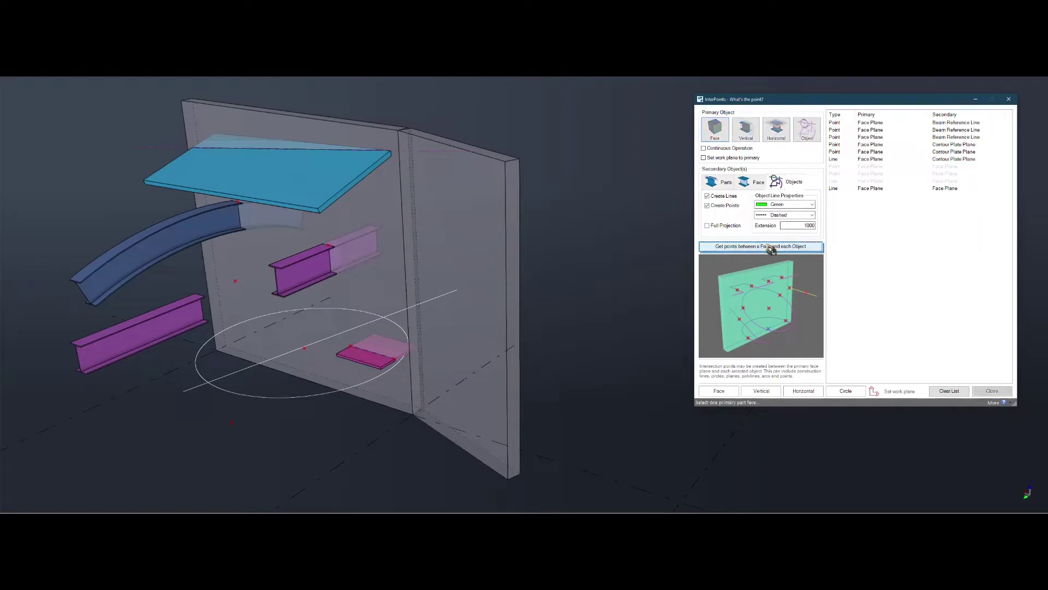
{"action": "left_click", "coordinate": [354, 136]}
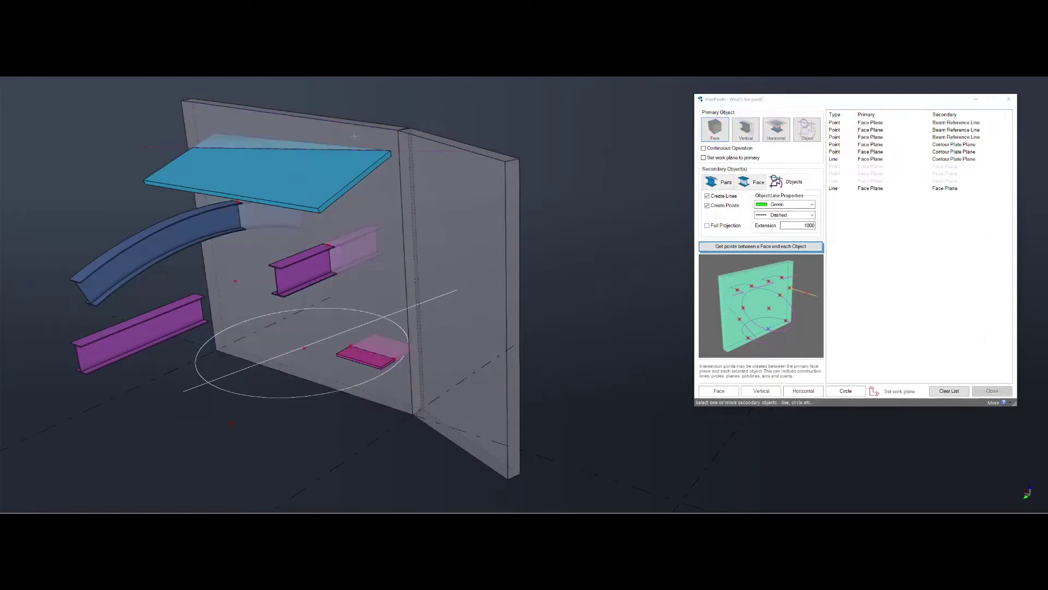
{"action": "left_click", "coordinate": [234, 376]}
{"action": "mouse_move", "coordinate": [389, 327]}
{"action": "middle_mouse_down", "text": "ctrl"}
{"action": "mouse_move", "coordinate": [316, 309]}
{"action": "mouse_move", "coordinate": [381, 318]}
{"action": "middle_mouse_up", "text": "ctrl"}
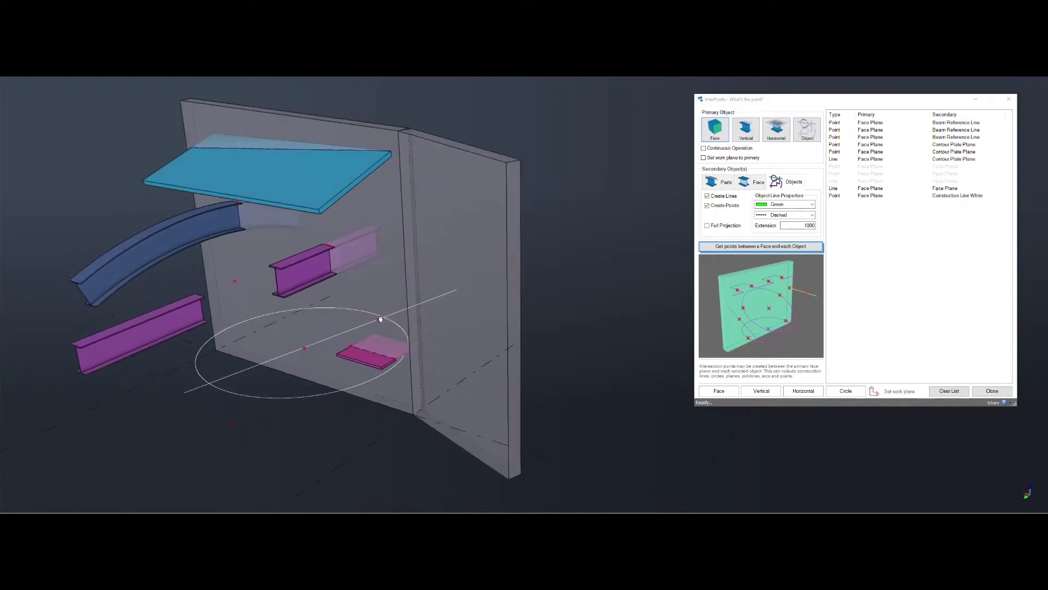
Create the intersection points between the large wall's front face and the white construction circle.
{"action": "left_click", "coordinate": [740, 246]}
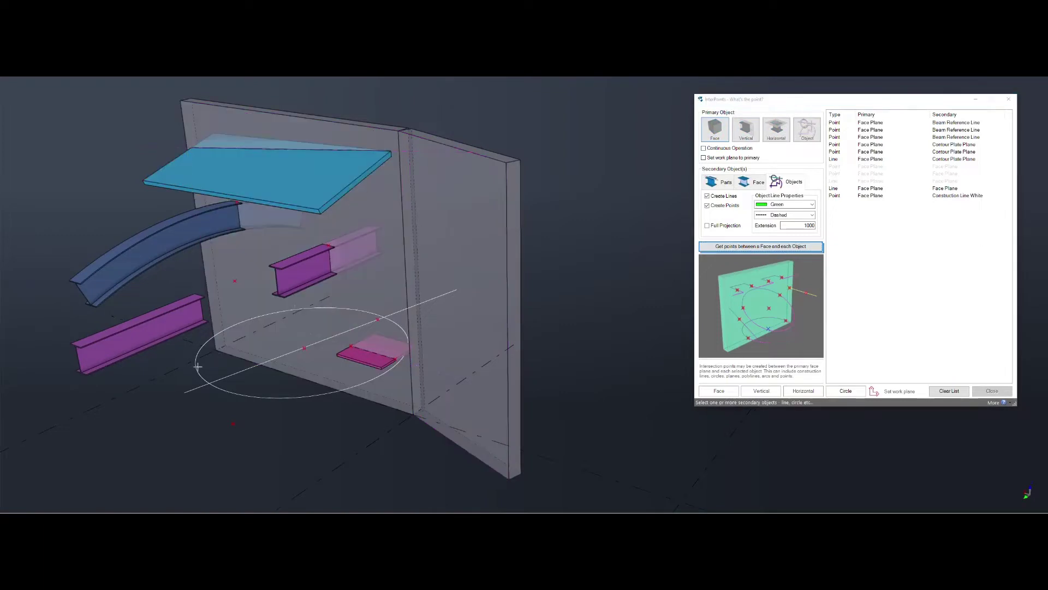
{"action": "left_click", "coordinate": [198, 343]}
{"action": "middle_click_drag", "start_coordinate": [240, 334], "coordinate": [295, 323], "text": "ctrl"}
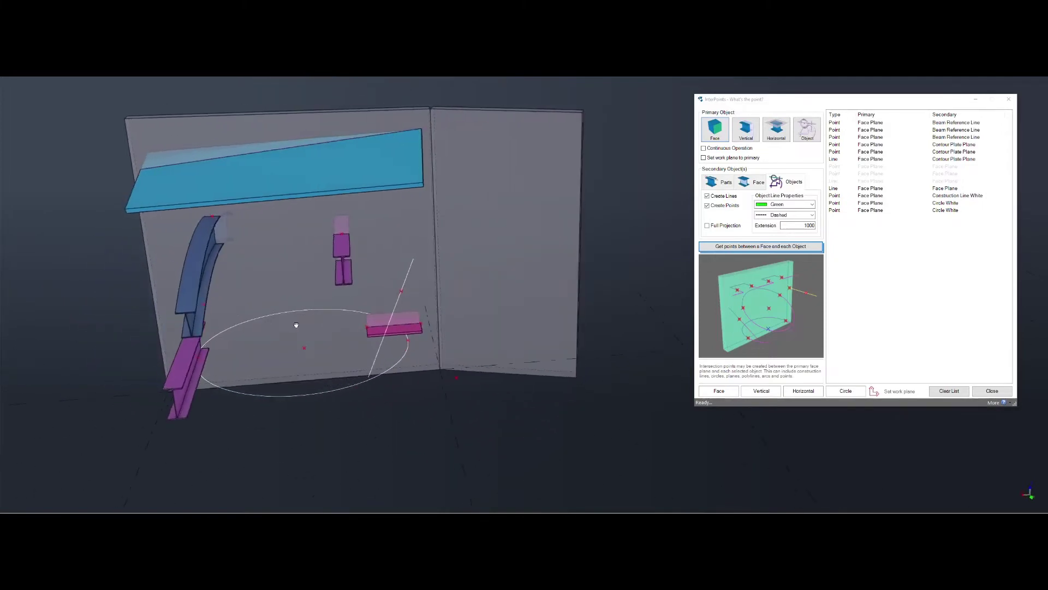
Project the loose point in front of the walls onto the second wall's front face, creating a point and a dashed line.
{"action": "left_click", "coordinate": [760, 246]}
{"action": "left_click", "coordinate": [574, 134]}
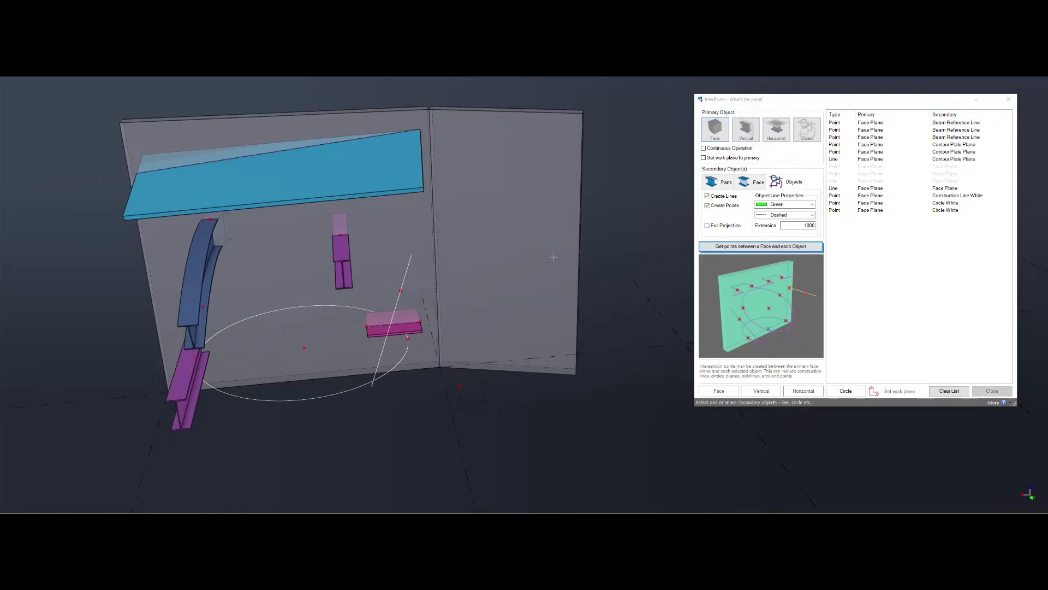
{"action": "middle_click", "coordinate": [488, 398]}
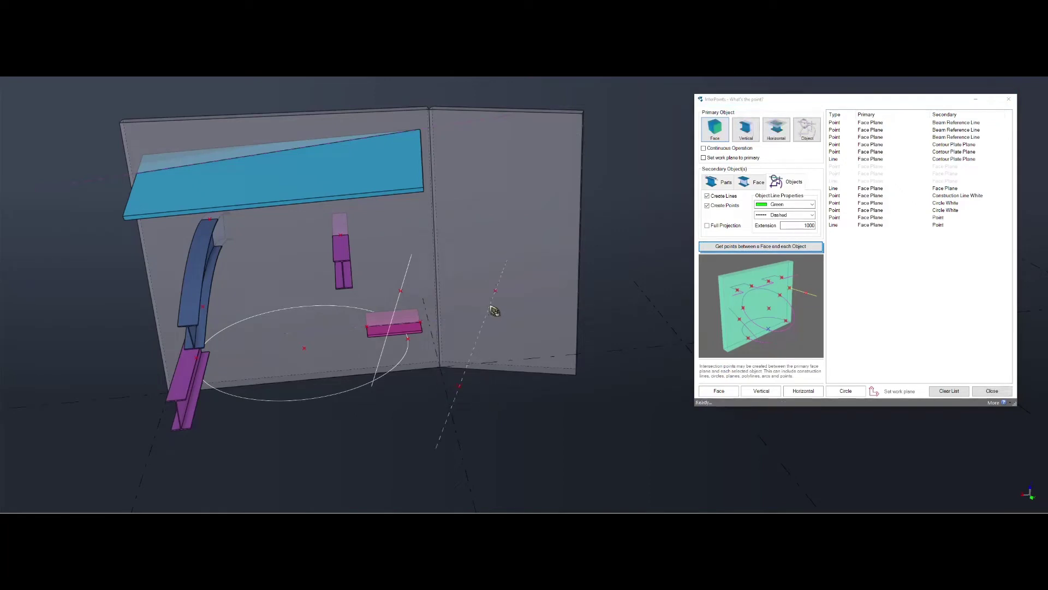
{"action": "middle_click_drag", "start_coordinate": [494, 311], "coordinate": [442, 311], "text": "ctrl"}
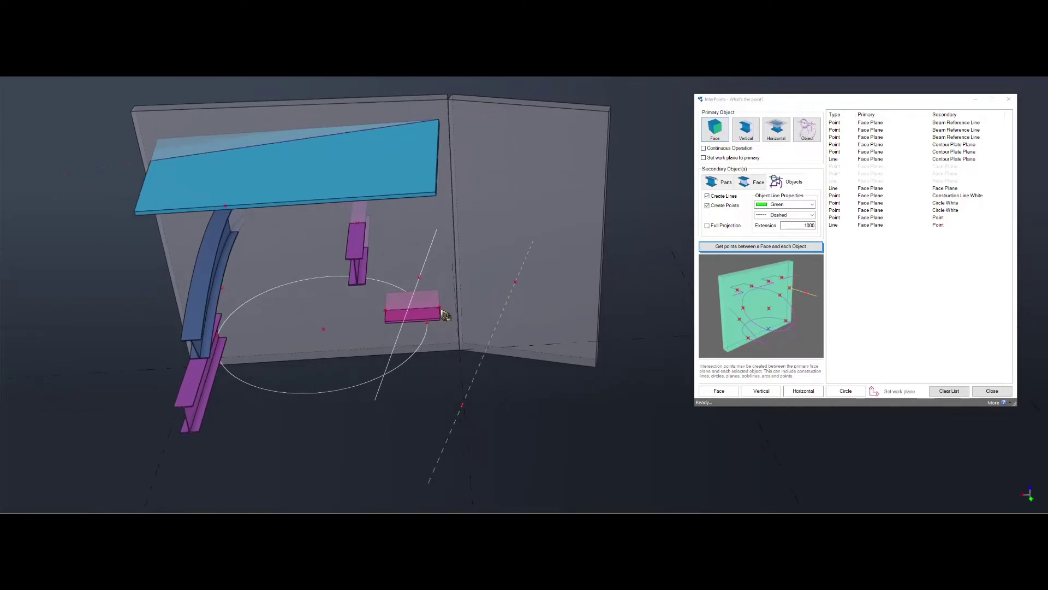
Examine individual results in the list and select the three greyed-out Face Plane entries of the deleted objects.
{"action": "left_click_drag", "start_coordinate": [872, 99], "coordinate": [870, 100]}
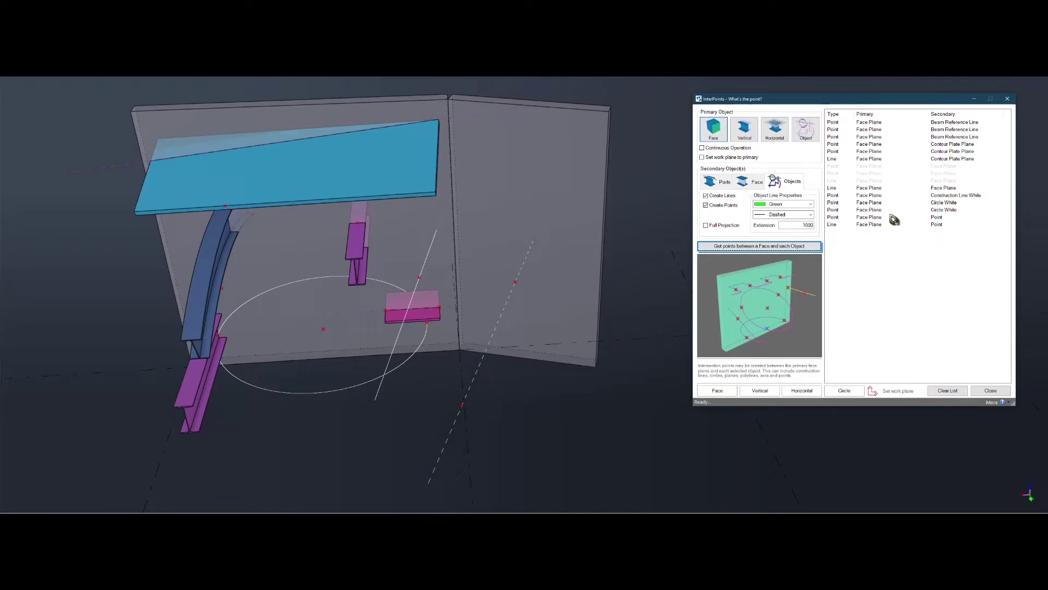
{"action": "left_click", "coordinate": [881, 246]}
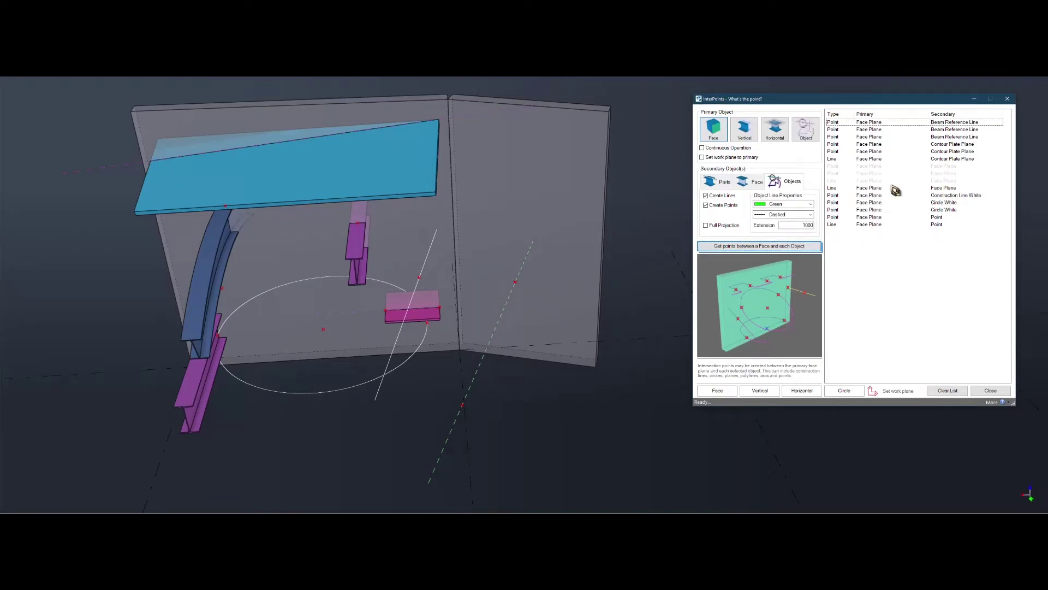
{"action": "left_click", "coordinate": [879, 122]}
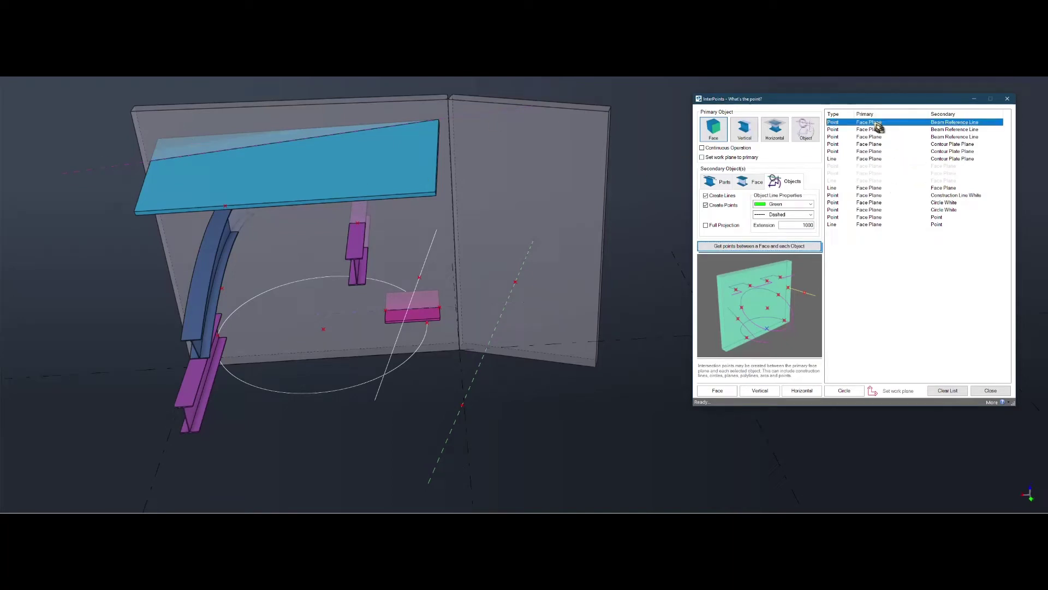
{"action": "left_click", "coordinate": [868, 158], "text": "shift"}
{"action": "left_click", "coordinate": [869, 167]}
{"action": "left_click", "coordinate": [866, 180]}
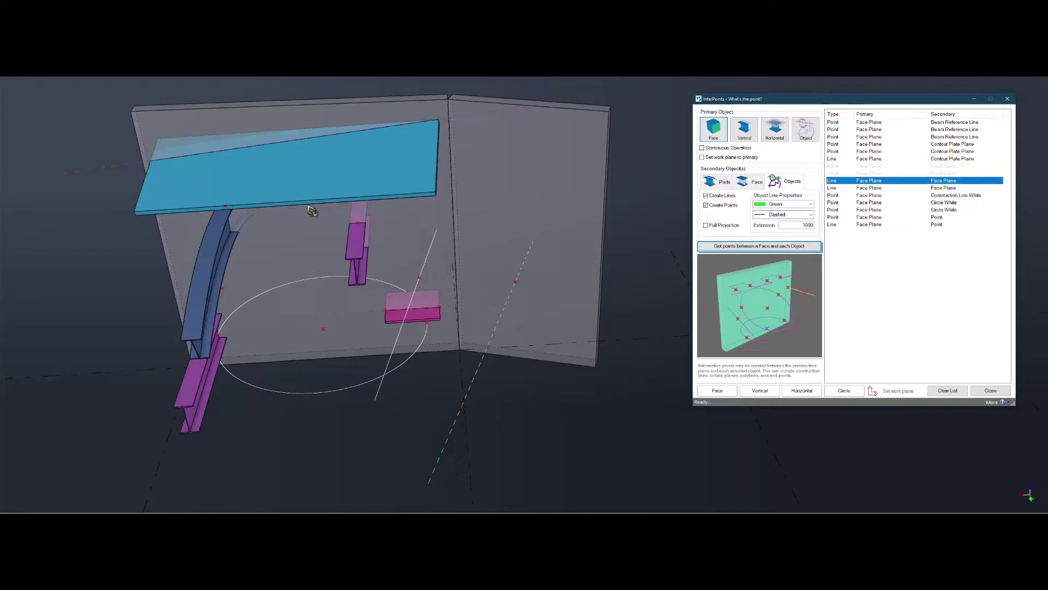
{"action": "left_click", "coordinate": [878, 167], "text": "shift"}
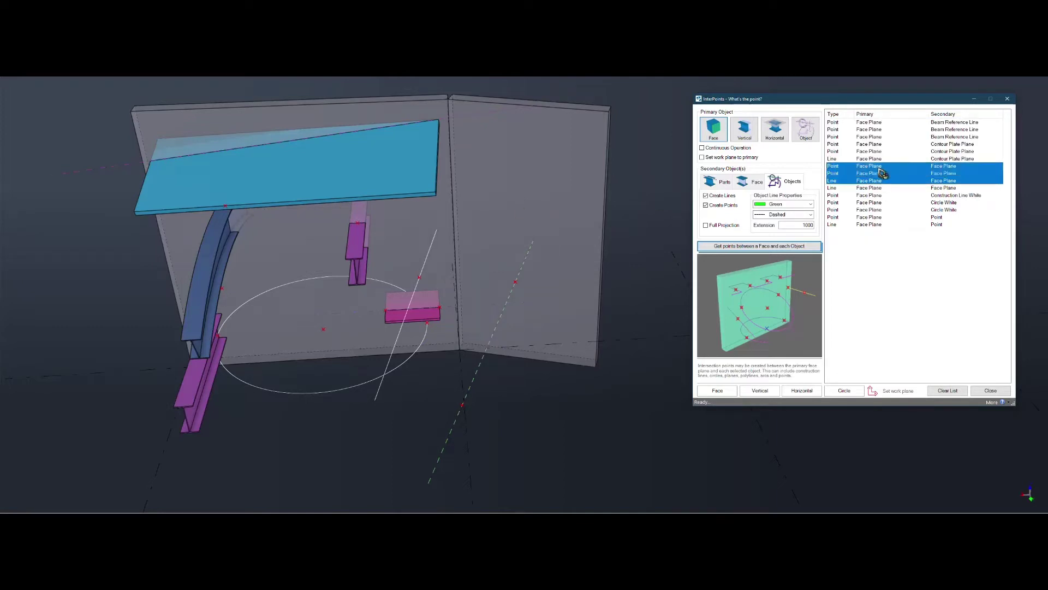
Select the first six results in the list, from the first Beam Reference Line point to the Contour Plate Plane line.
{"action": "left_click", "coordinate": [878, 259]}
{"action": "left_click", "coordinate": [880, 123]}
{"action": "left_click", "coordinate": [874, 158], "text": "shift"}
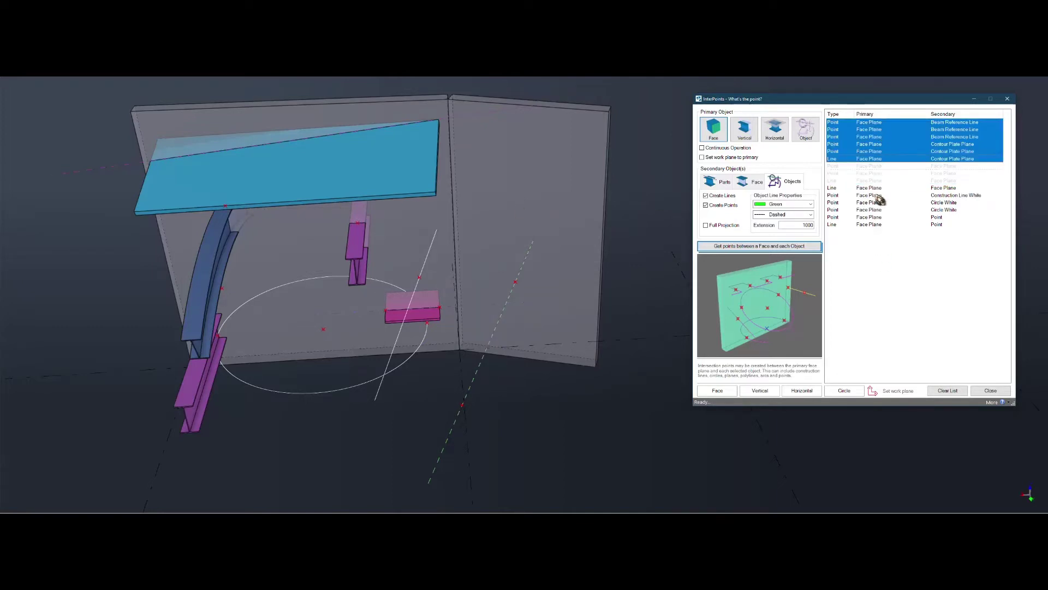
Select all listed results in the model, from the first Beam Reference Line point to the last Point line, and delete those objects.
{"action": "left_click", "coordinate": [872, 224], "text": "shift"}
{"action": "left_click", "coordinate": [877, 236]}
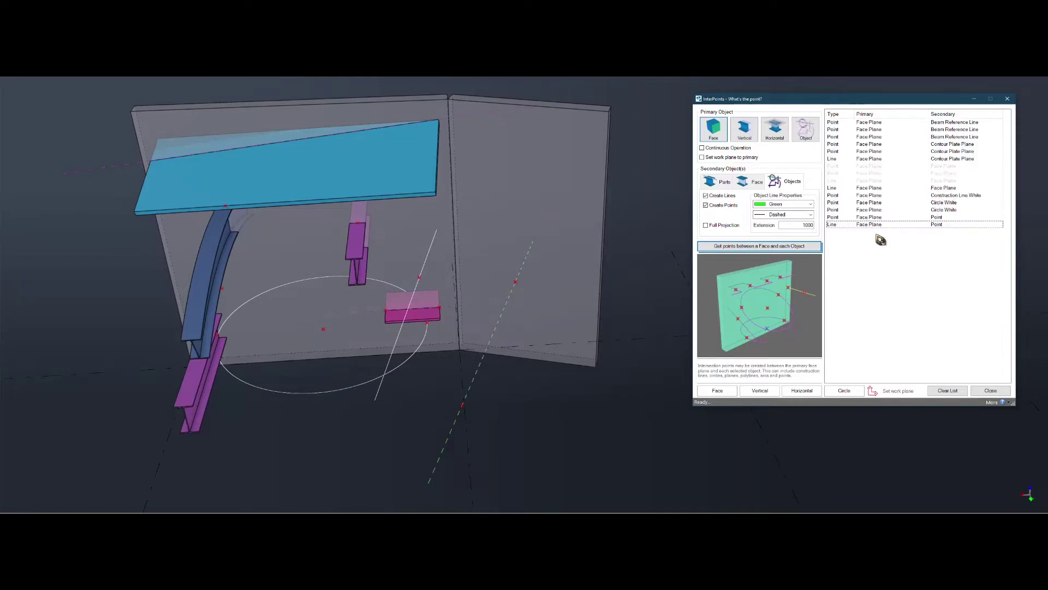
{"action": "left_click", "coordinate": [883, 224]}
{"action": "left_click", "coordinate": [873, 124], "text": "shift"}
{"action": "right_click", "coordinate": [873, 125]}
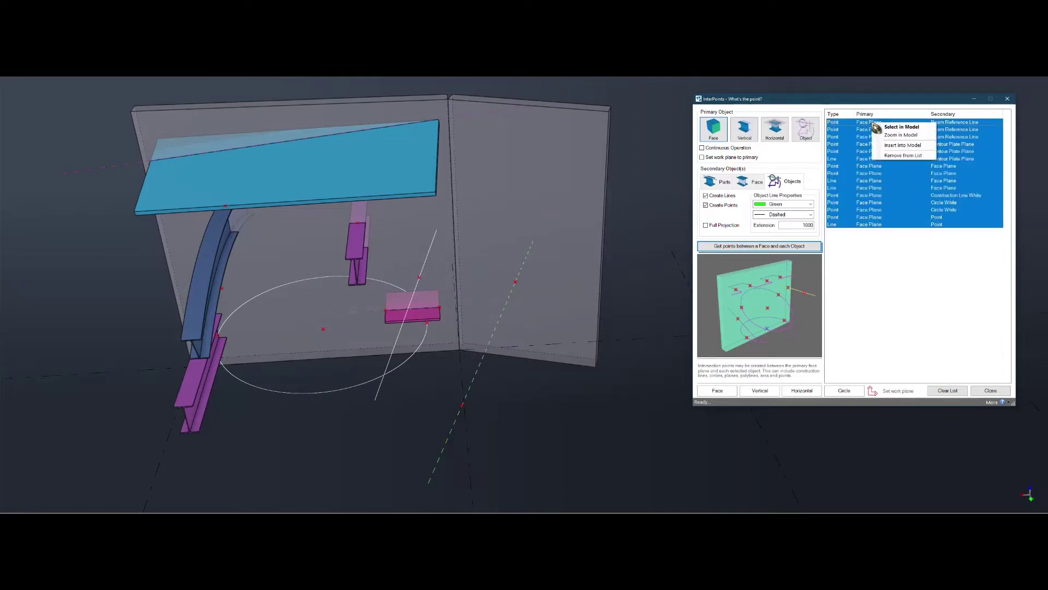
{"action": "left_click", "coordinate": [901, 127]}
{"action": "middle_click_drag", "start_coordinate": [593, 202], "coordinate": [572, 220]}
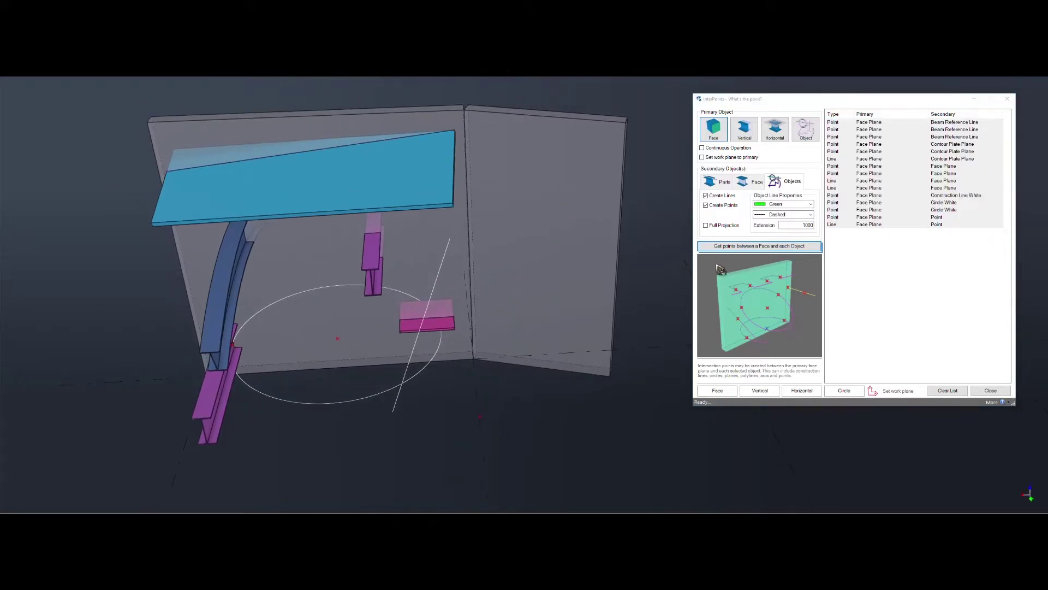
{"action": "left_click", "coordinate": [920, 295]}
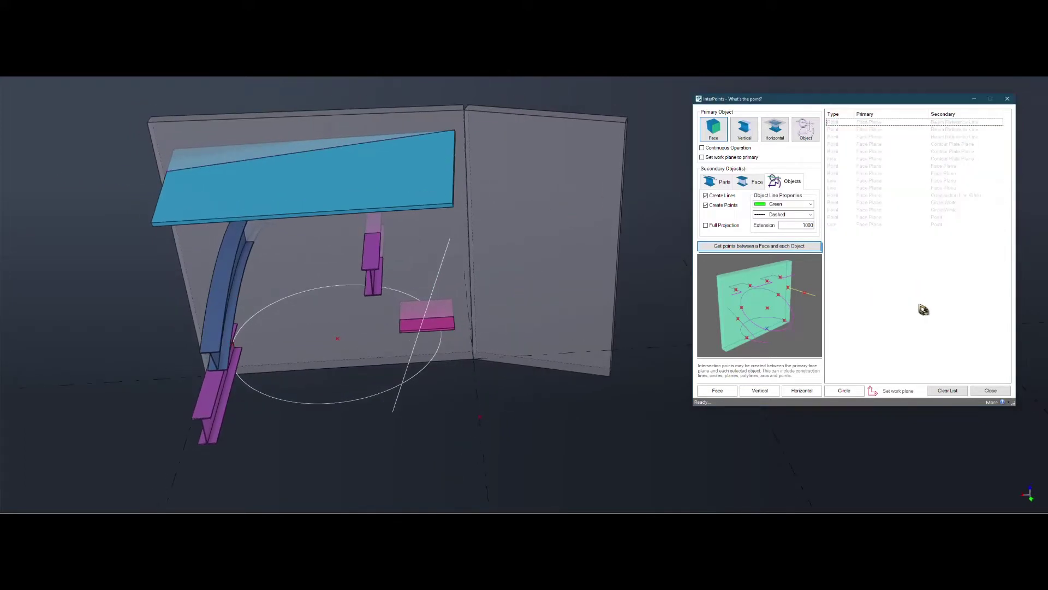
Select all the greyed-out results in the list and insert them back into the model.
{"action": "left_click", "coordinate": [891, 131]}
{"action": "left_click", "coordinate": [880, 225], "text": "shift"}
{"action": "right_click", "coordinate": [865, 159]}
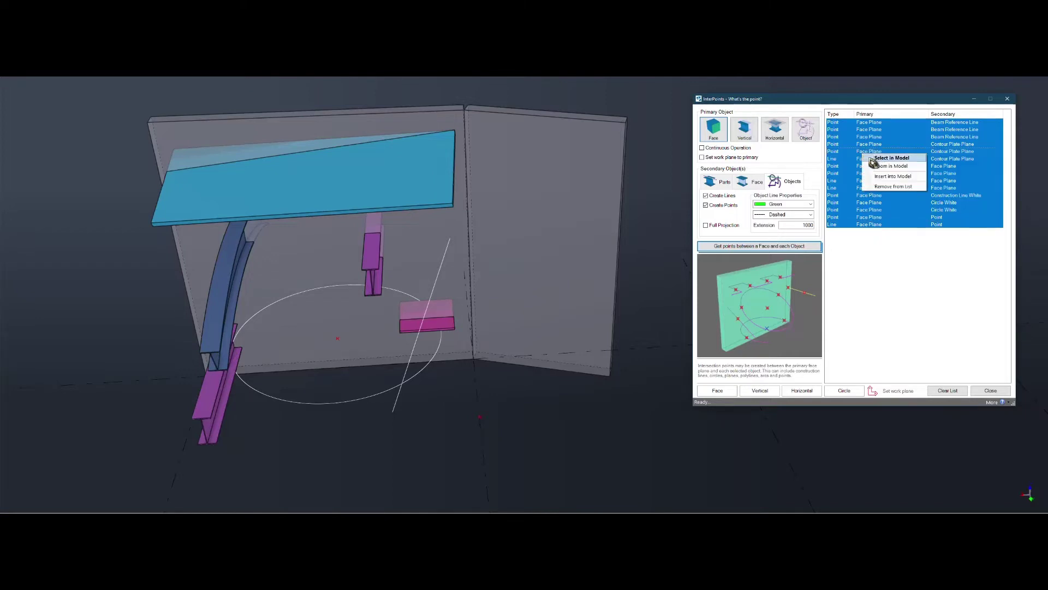
{"action": "left_click", "coordinate": [893, 175]}
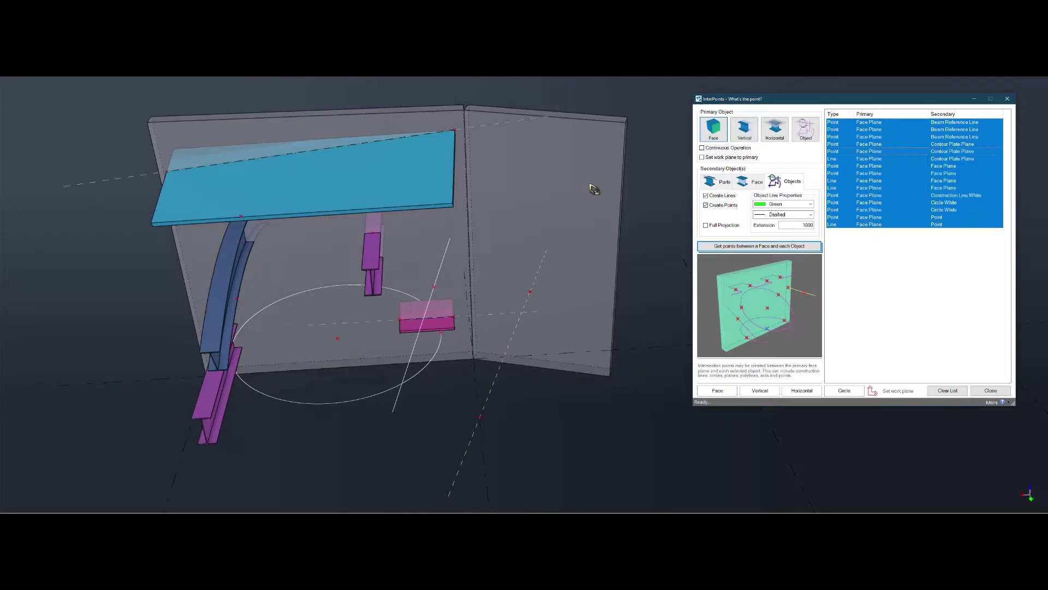
{"action": "left_click", "coordinate": [641, 197]}
{"action": "middle_click_drag", "start_coordinate": [362, 234], "coordinate": [370, 224]}
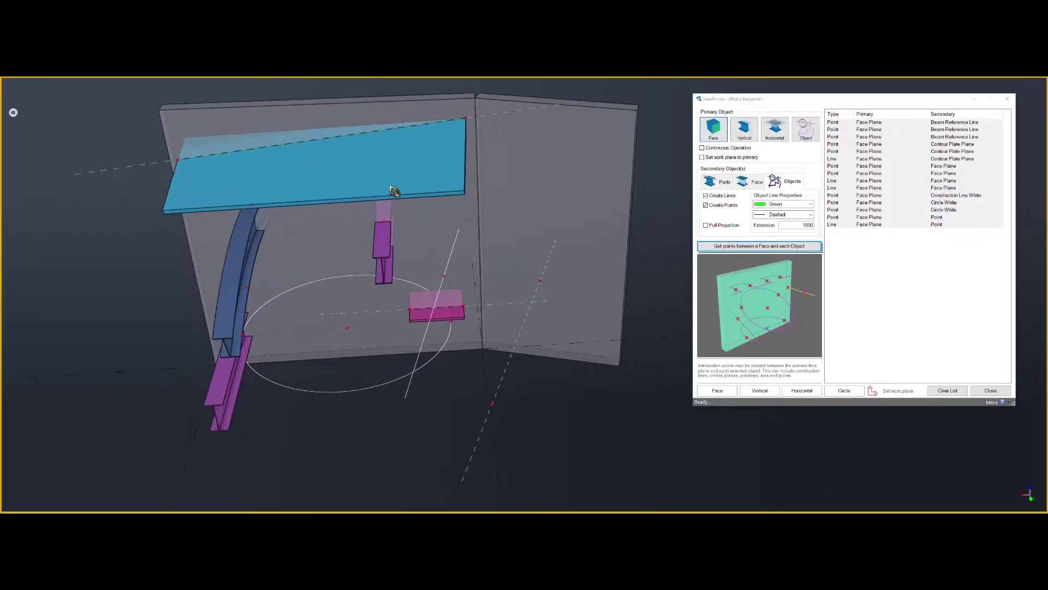
{"action": "middle_click_drag", "start_coordinate": [391, 187], "coordinate": [380, 196], "text": "ctrl"}
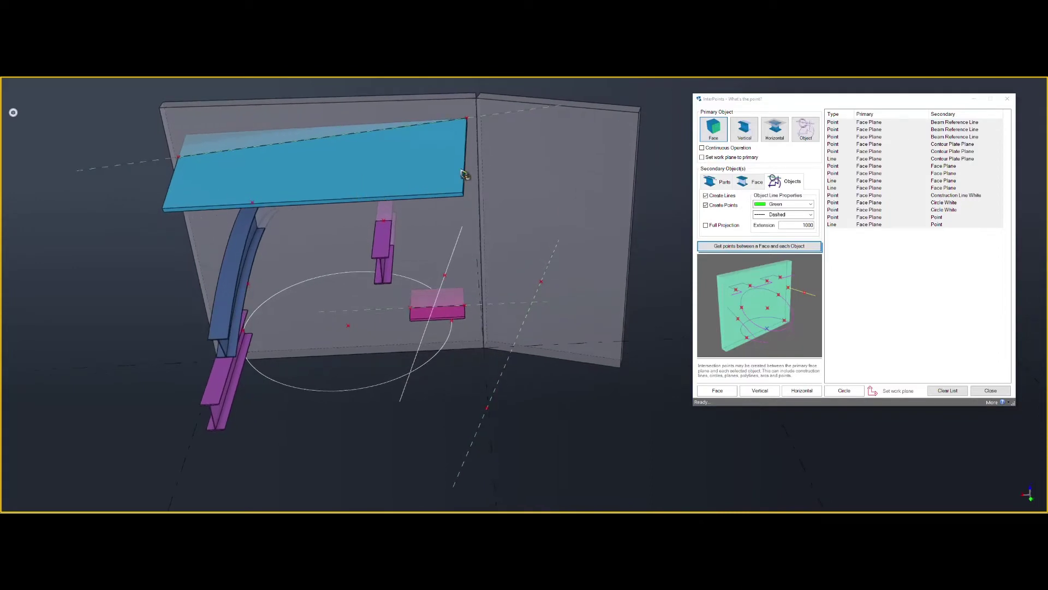
Select all results in the model again, delete the points and lines, and clear the results list.
{"action": "left_click", "coordinate": [964, 250]}
{"action": "left_click", "coordinate": [869, 123]}
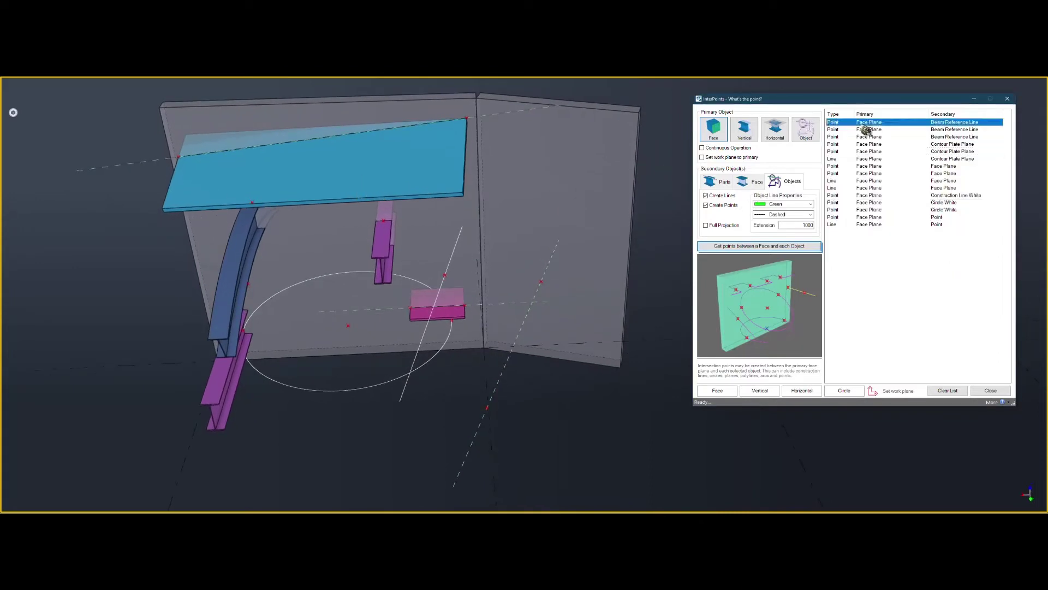
{"action": "left_click", "coordinate": [879, 225], "text": "shift"}
{"action": "left_click", "coordinate": [892, 264]}
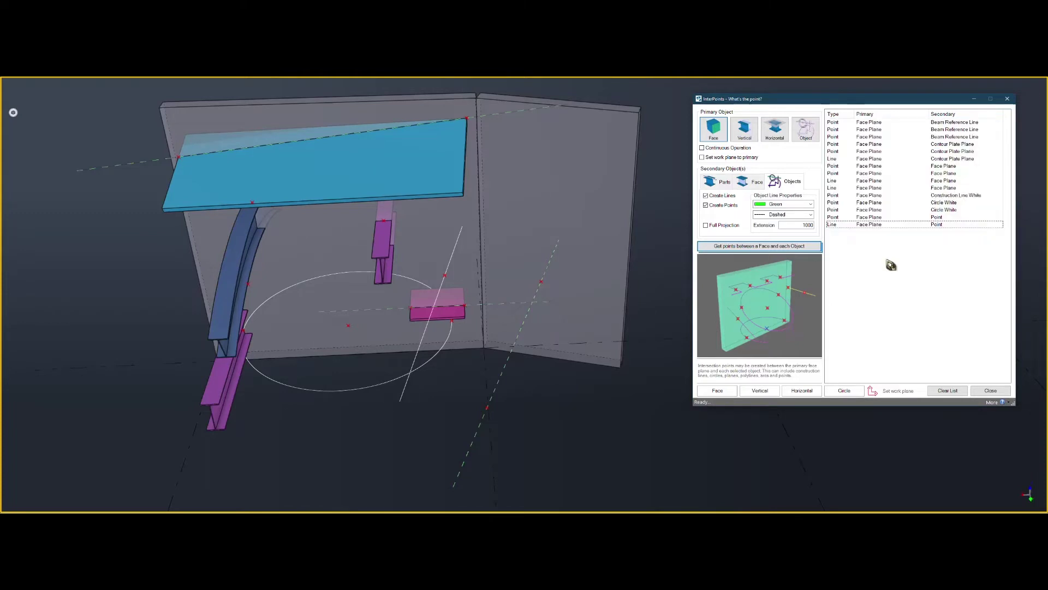
{"action": "left_click", "coordinate": [892, 123]}
{"action": "left_click", "coordinate": [884, 224], "text": "shift"}
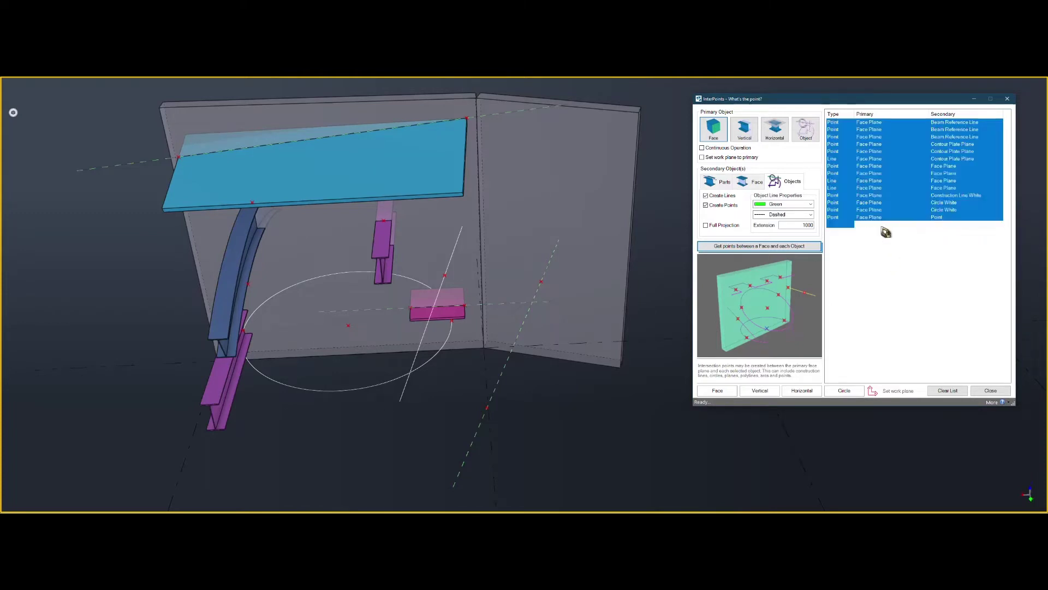
{"action": "right_click", "coordinate": [886, 178]}
{"action": "left_click", "coordinate": [901, 173]}
{"action": "middle_click_drag", "start_coordinate": [472, 214], "coordinate": [475, 203]}
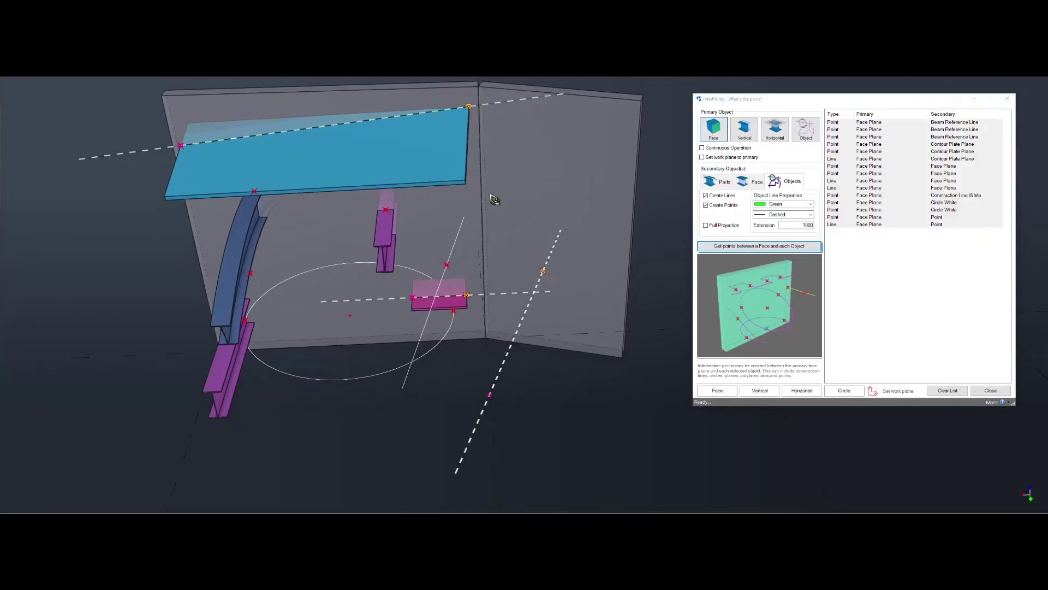
{"action": "middle_click_drag", "start_coordinate": [418, 179], "coordinate": [333, 210]}
{"action": "left_click", "coordinate": [946, 257]}
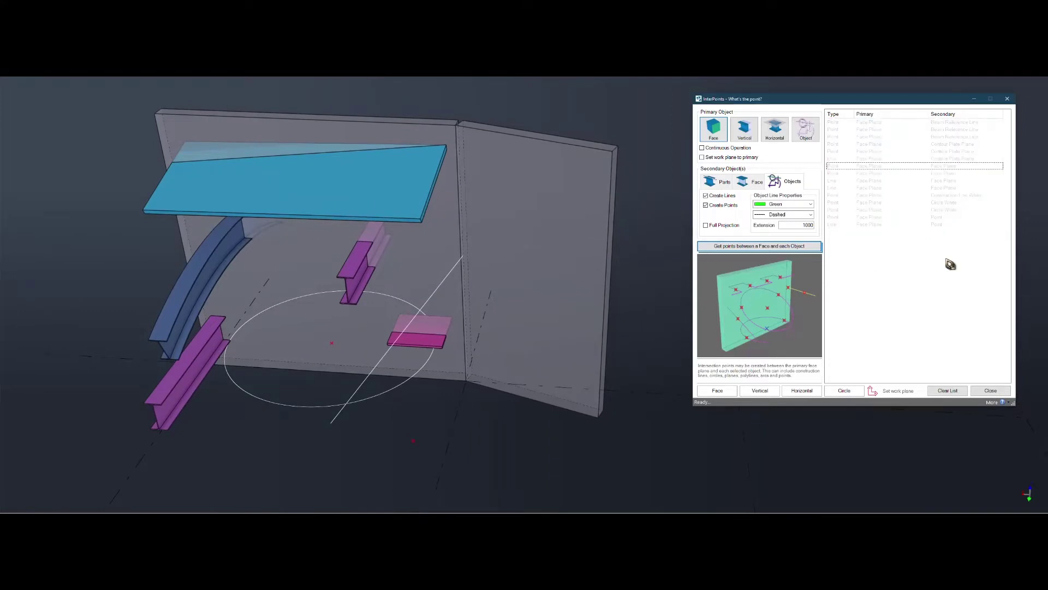
{"action": "left_click", "coordinate": [949, 390]}
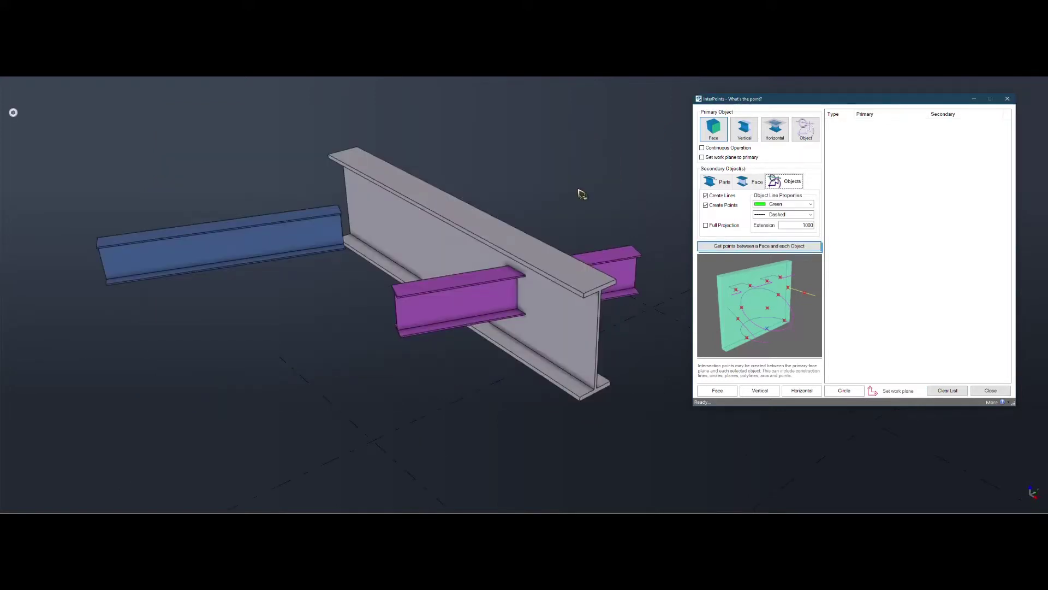
Create the intersection point between the grey beam's vertical plane and the purple beam, with Vertical as primary and Parts as secondary.
{"action": "middle_click_drag", "start_coordinate": [493, 240], "coordinate": [443, 240], "text": "ctrl"}
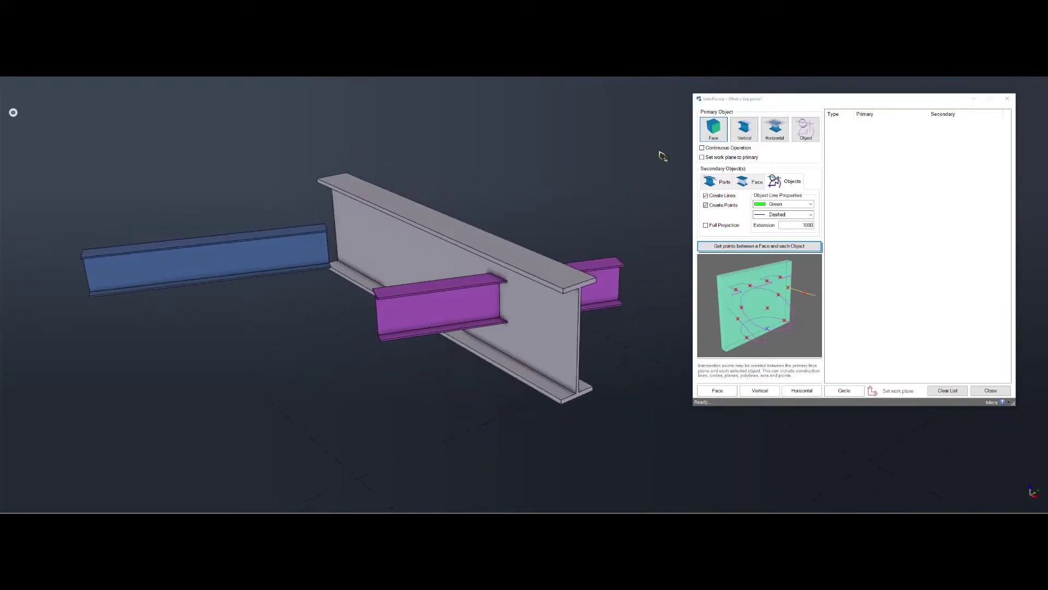
{"action": "left_click", "coordinate": [758, 137]}
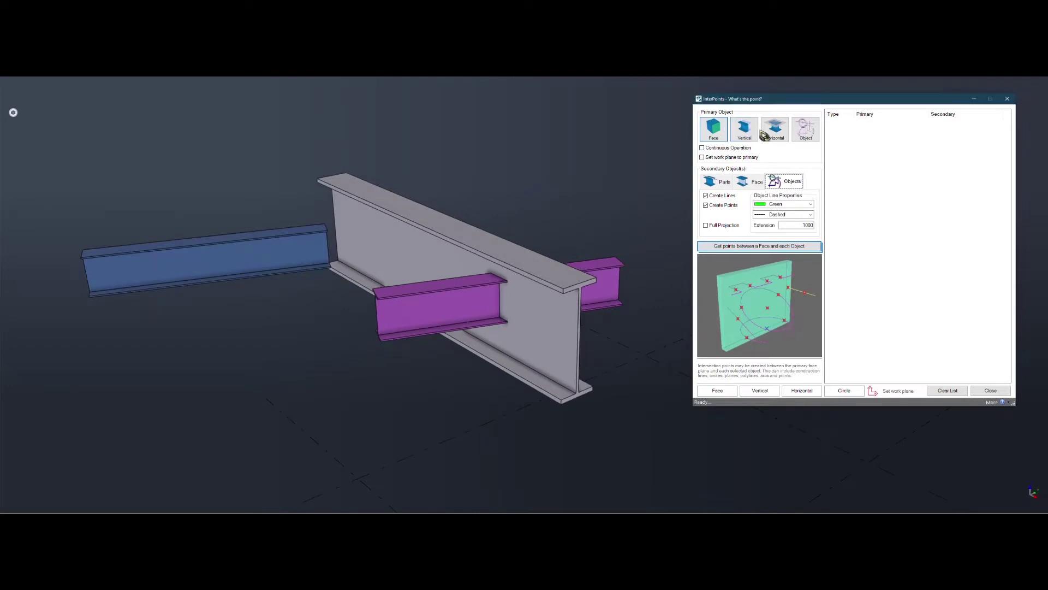
{"action": "left_click", "coordinate": [717, 183]}
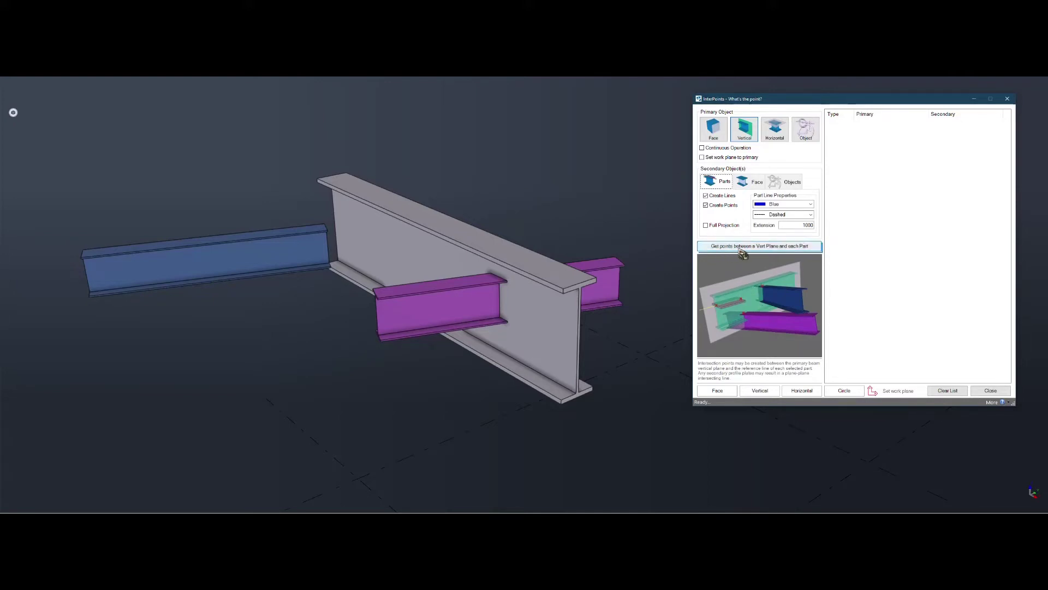
{"action": "left_click", "coordinate": [775, 247]}
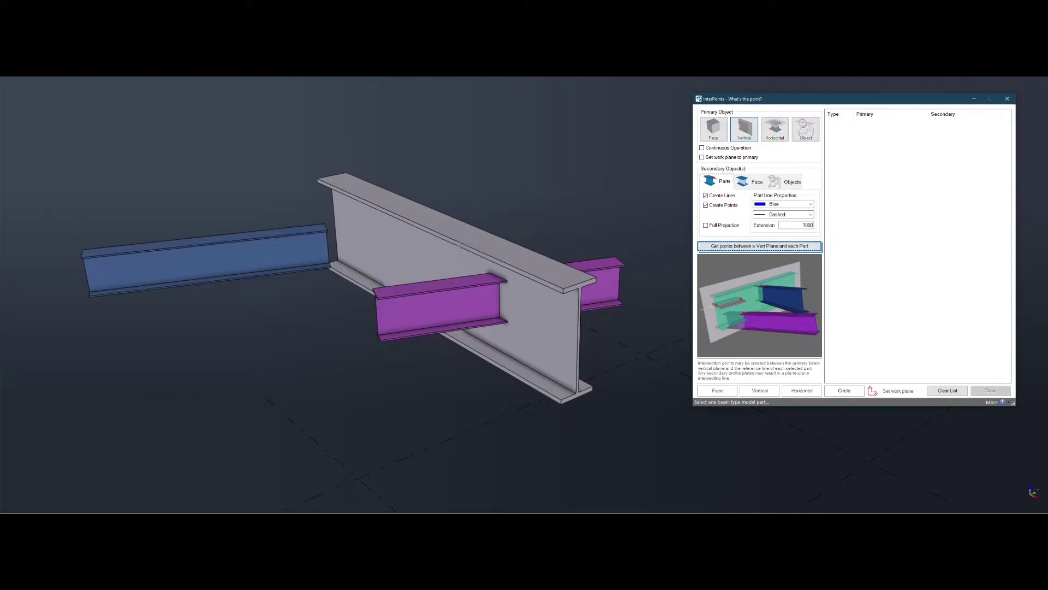
{"action": "left_click", "coordinate": [460, 245]}
{"action": "left_click", "coordinate": [455, 298]}
Examine where the new point lies on the purple beam's top relative to the grey beam's web, using transparent part display and an end view.
{"action": "scroll", "coordinate": [503, 282], "scroll_direction": "up", "scroll_amount": 5}
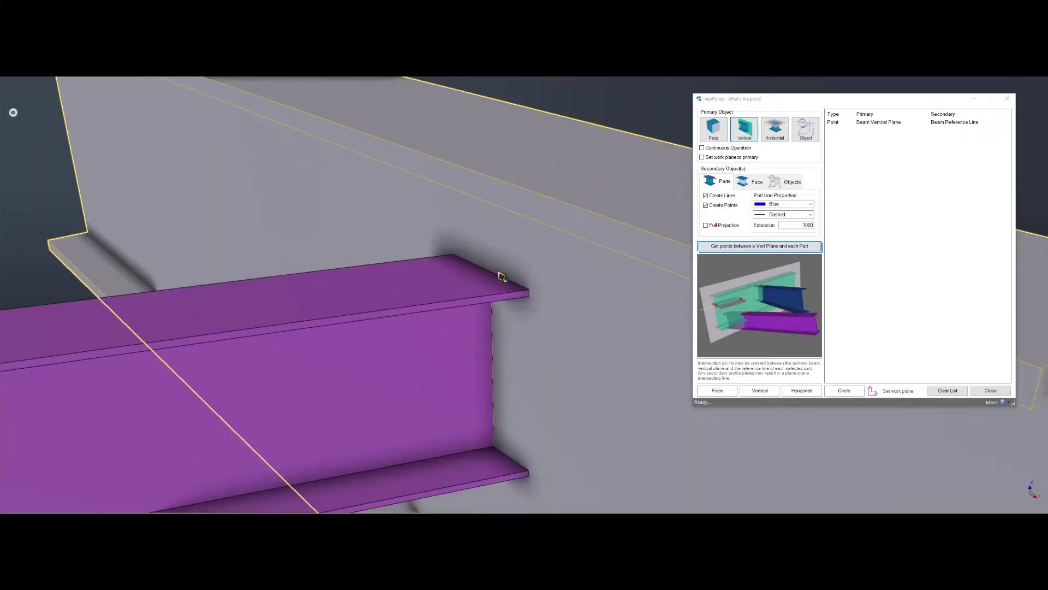
{"action": "key", "text": "ctrl+2"}
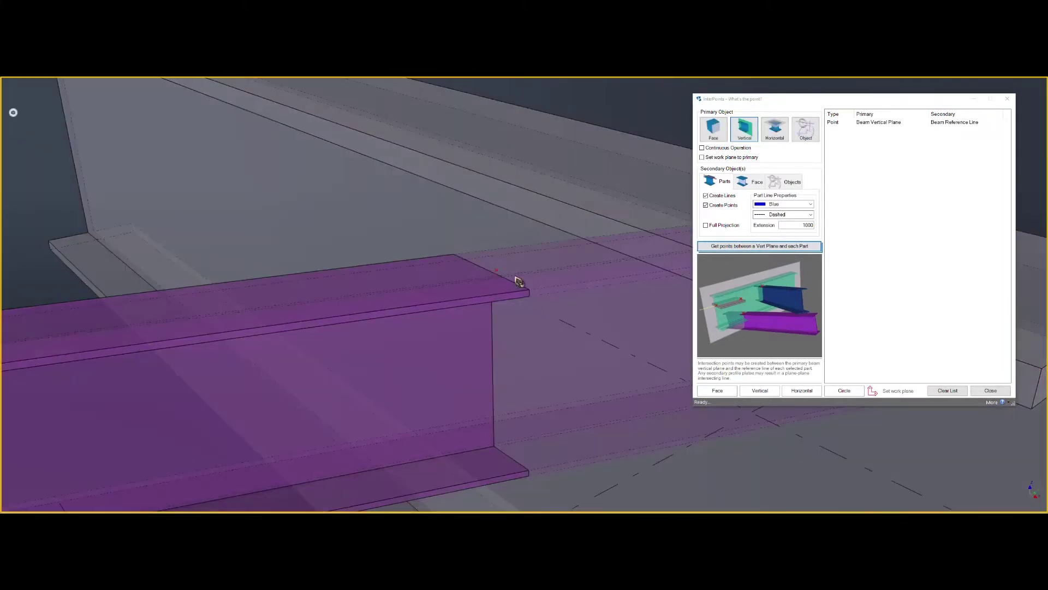
{"action": "key", "text": "ctrl+4"}
{"action": "scroll", "coordinate": [508, 271], "scroll_direction": "down", "scroll_amount": 8}
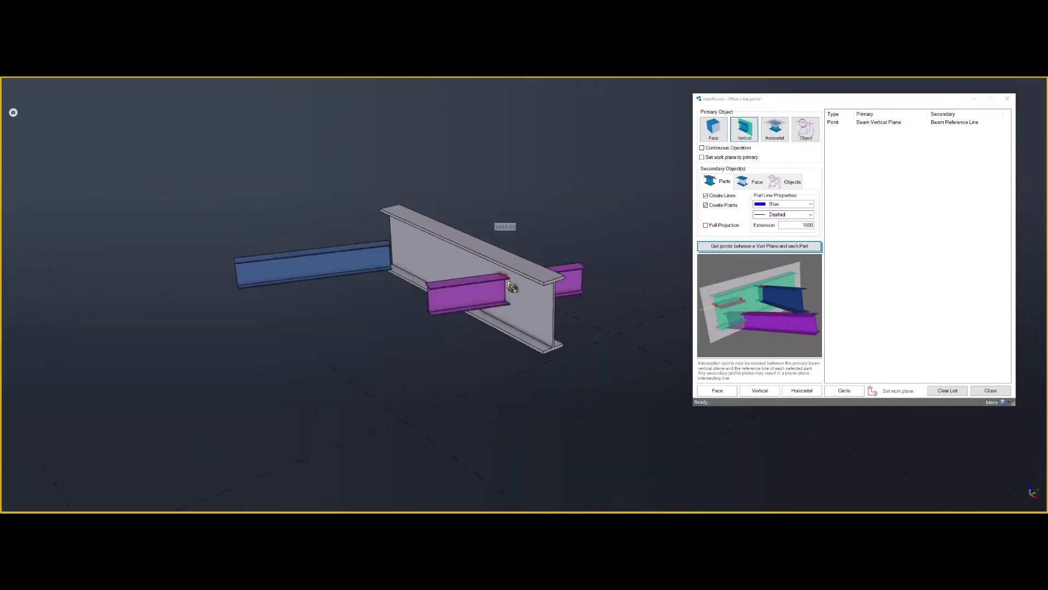
{"action": "middle_click_drag", "start_coordinate": [512, 284], "coordinate": [456, 253], "text": "ctrl"}
{"action": "scroll", "coordinate": [464, 268], "scroll_direction": "up", "scroll_amount": 4}
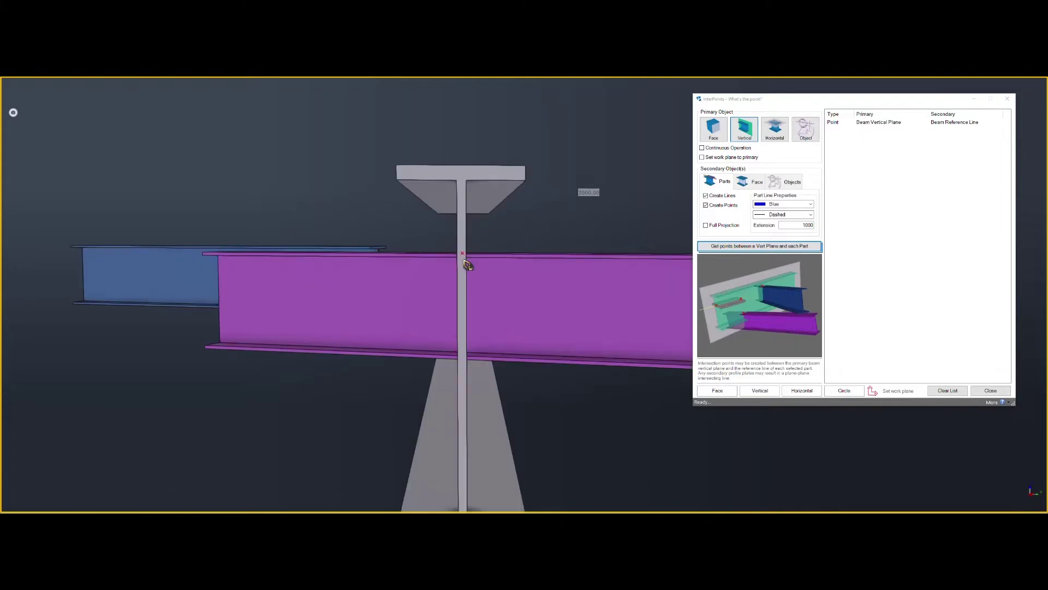
{"action": "scroll", "coordinate": [467, 266], "scroll_direction": "down", "scroll_amount": 3}
{"action": "middle_click_drag", "start_coordinate": [437, 267], "coordinate": [483, 301], "text": "ctrl"}
Turn on full projection for parts and create the intersection point between the grey beam's vertical plane and the blue beam.
{"action": "left_click", "coordinate": [712, 225]}
{"action": "left_click", "coordinate": [744, 246]}
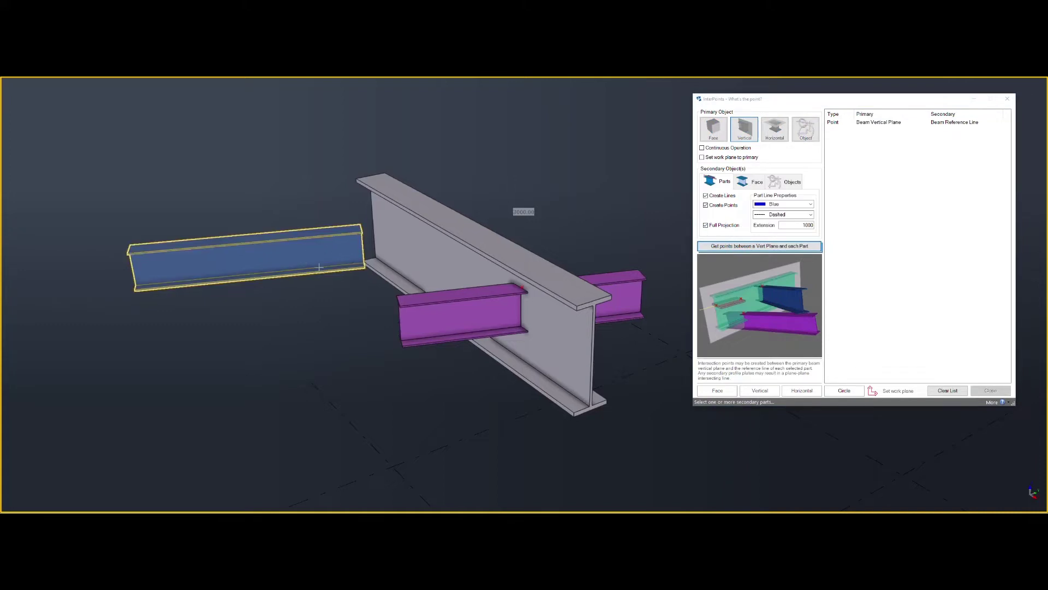
{"action": "left_click", "coordinate": [325, 266]}
{"action": "middle_click_drag", "start_coordinate": [417, 240], "coordinate": [464, 201], "text": "ctrl"}
{"action": "scroll", "coordinate": [374, 266], "scroll_direction": "up", "scroll_amount": 5}
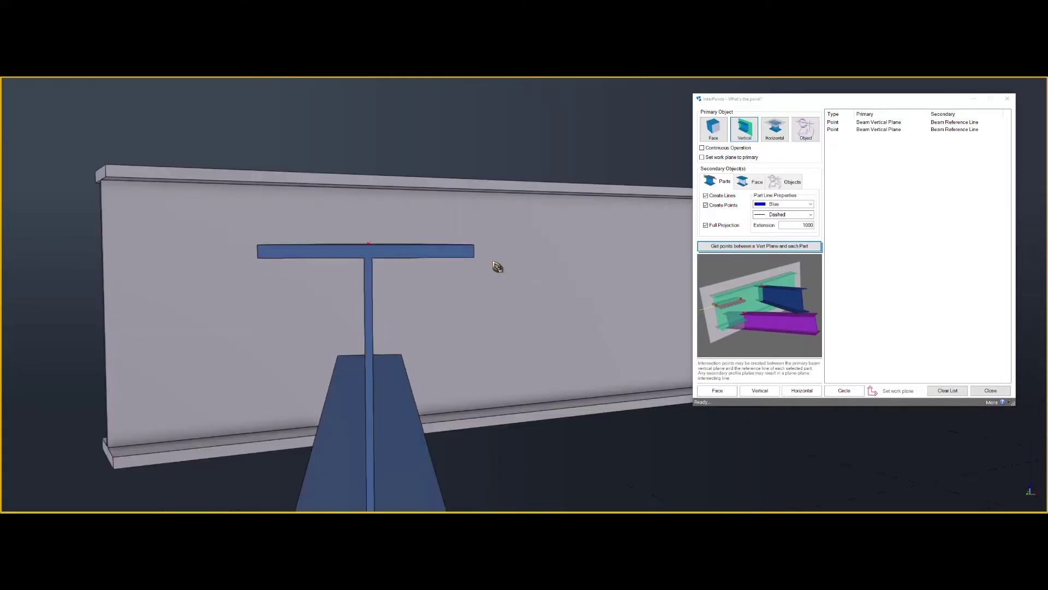
{"action": "scroll", "coordinate": [496, 267], "scroll_direction": "down", "scroll_amount": 5}
{"action": "middle_click_drag", "start_coordinate": [575, 264], "coordinate": [452, 293], "text": "ctrl"}
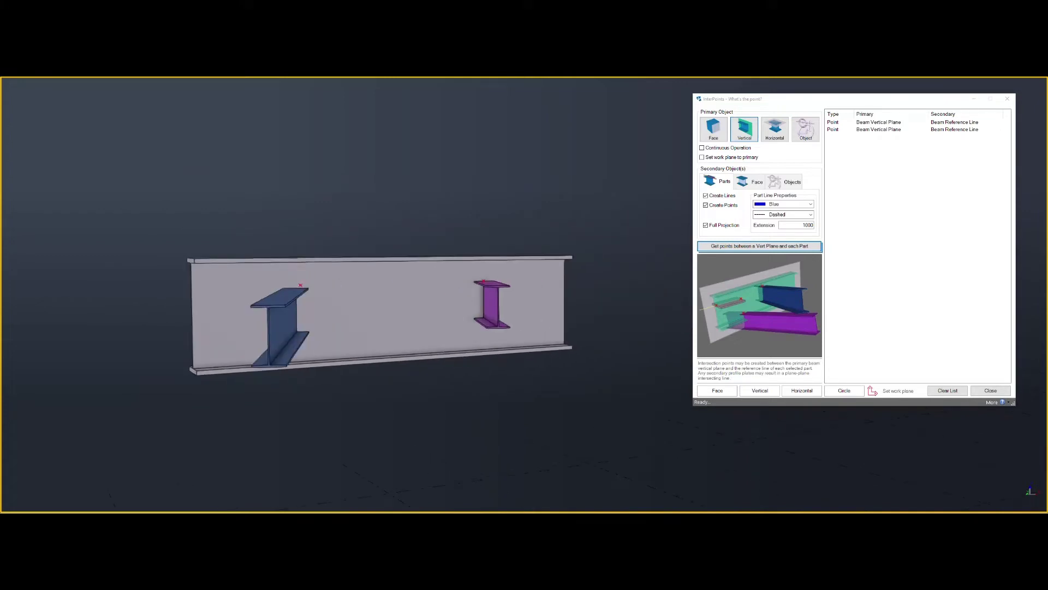
Create the magenta dashed intersection line between the grey beam's vertical plane and the purple beam's web face.
{"action": "left_click", "coordinate": [739, 102]}
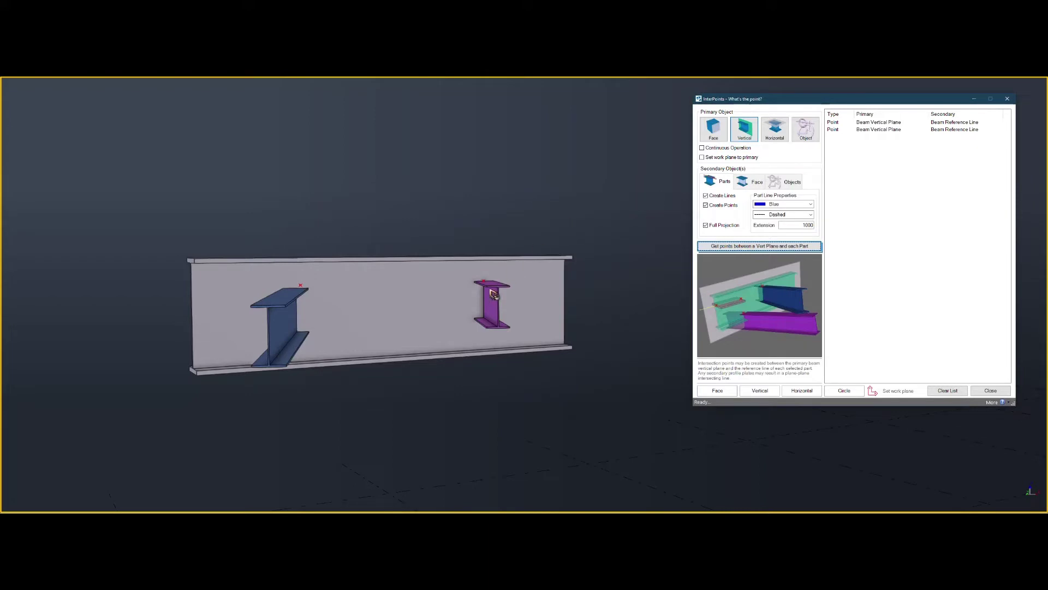
{"action": "middle_click_drag", "start_coordinate": [493, 303], "coordinate": [433, 307], "text": "ctrl"}
{"action": "left_click", "coordinate": [746, 185]}
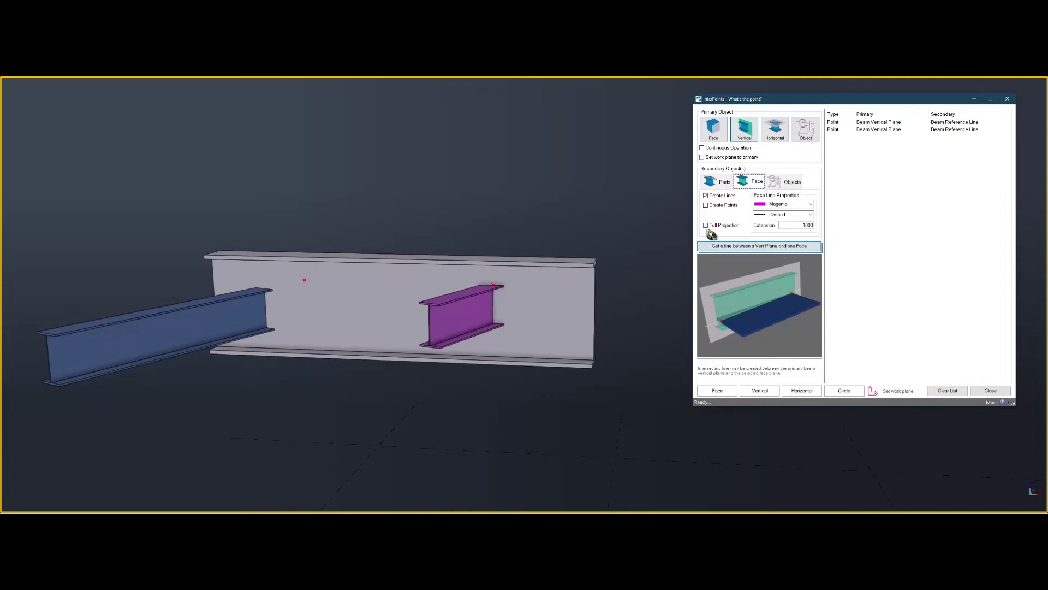
{"action": "left_click", "coordinate": [732, 246]}
{"action": "left_click", "coordinate": [482, 313]}
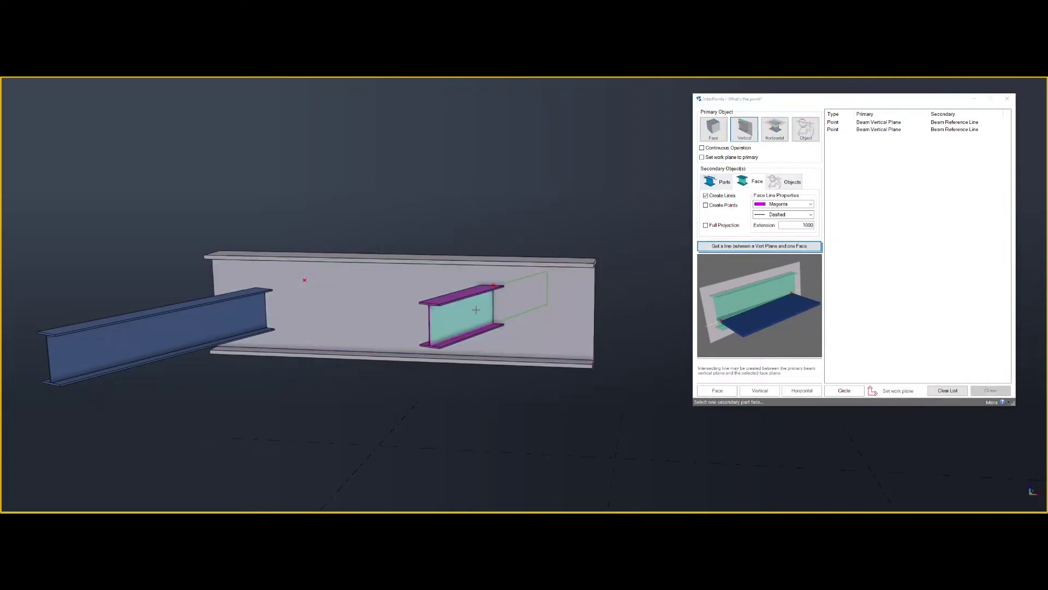
{"action": "mouse_move", "coordinate": [476, 309]}
{"action": "middle_mouse_down", "text": "ctrl"}
{"action": "mouse_move", "coordinate": [496, 312]}
{"action": "mouse_move", "coordinate": [467, 311]}
{"action": "middle_mouse_up", "text": "ctrl"}
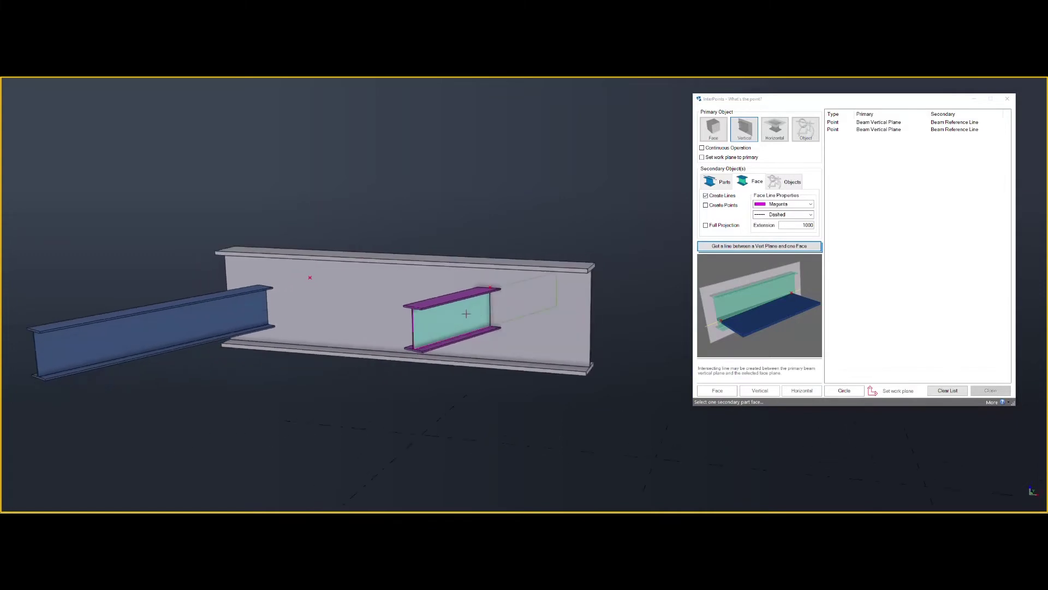
{"action": "left_click", "coordinate": [464, 315]}
{"action": "middle_click_drag", "start_coordinate": [526, 333], "coordinate": [470, 331], "text": "ctrl"}
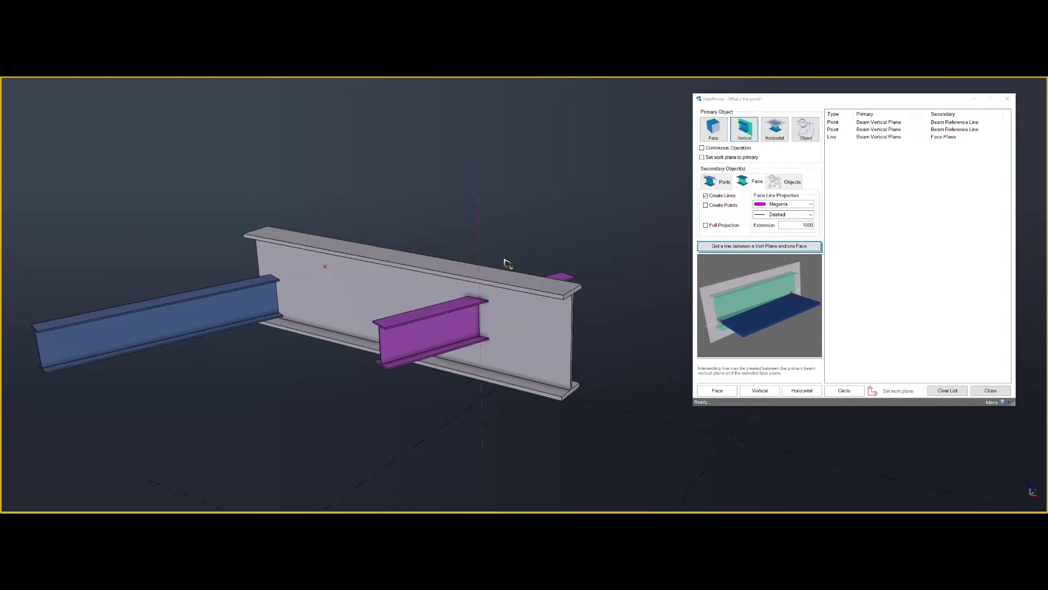
{"action": "mouse_move", "coordinate": [485, 326]}
{"action": "middle_mouse_down", "text": "ctrl"}
{"action": "mouse_move", "coordinate": [498, 324]}
{"action": "mouse_move", "coordinate": [481, 319]}
{"action": "mouse_move", "coordinate": [486, 279]}
{"action": "mouse_move", "coordinate": [489, 328]}
{"action": "middle_mouse_up", "text": "ctrl"}
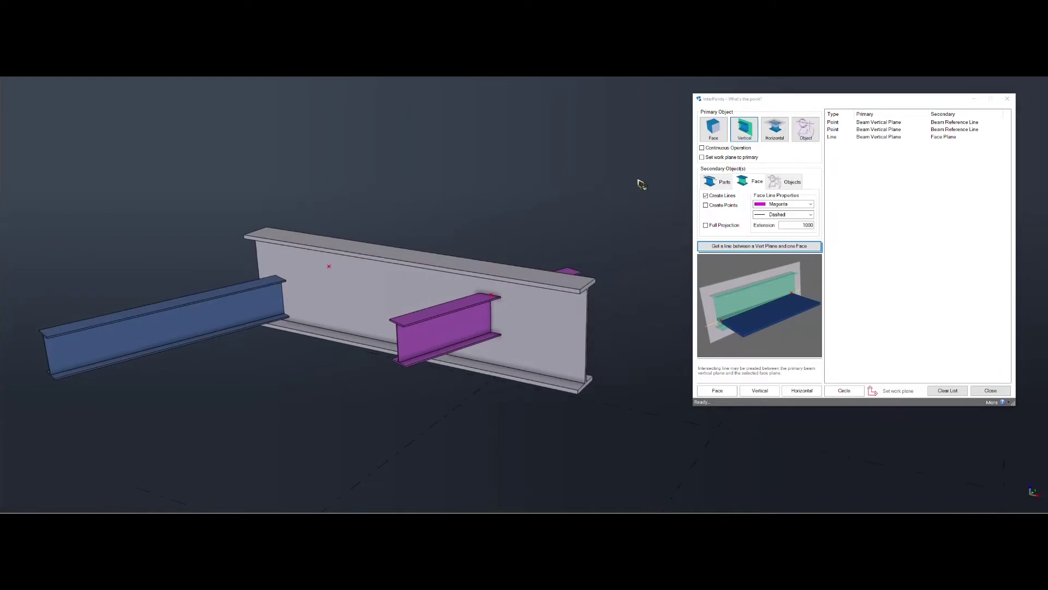
Turn on continuous operation and create successive intersection lines between the grey beam's vertical plane and faces of the purple beam.
{"action": "left_click", "coordinate": [711, 151]}
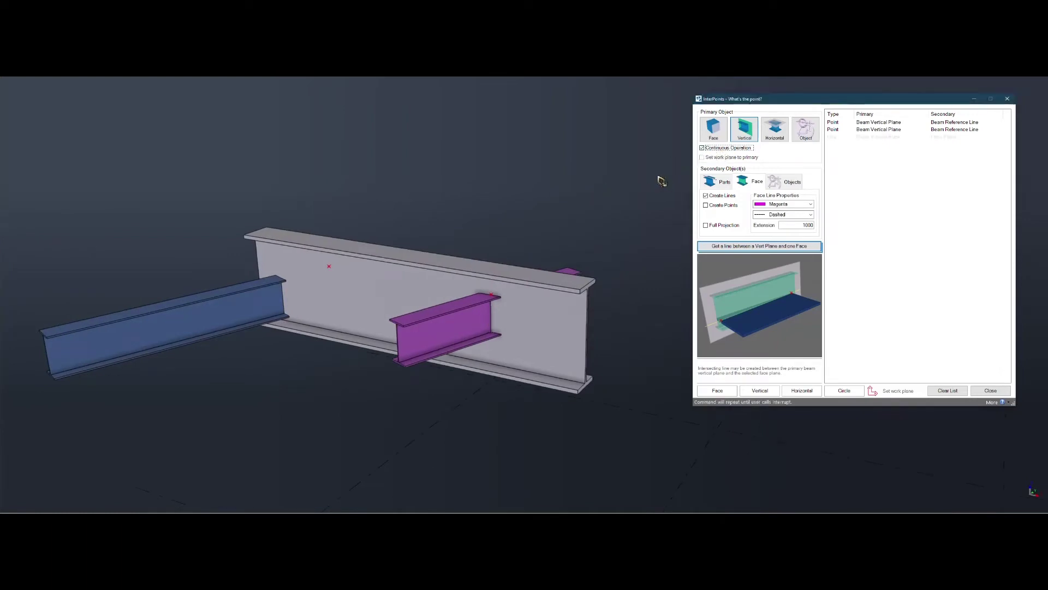
{"action": "left_click", "coordinate": [756, 249]}
{"action": "left_click", "coordinate": [546, 312]}
{"action": "left_click", "coordinate": [465, 305]}
{"action": "left_click", "coordinate": [580, 335]}
{"action": "left_click", "coordinate": [480, 325]}
{"action": "left_click", "coordinate": [562, 349]}
{"action": "mouse_move", "coordinate": [469, 322]}
{"action": "middle_mouse_down", "text": "ctrl"}
{"action": "mouse_move", "coordinate": [471, 290]}
{"action": "mouse_move", "coordinate": [505, 300]}
{"action": "mouse_move", "coordinate": [491, 324]}
{"action": "mouse_move", "coordinate": [484, 299]}
{"action": "mouse_move", "coordinate": [444, 304]}
{"action": "mouse_move", "coordinate": [415, 290]}
{"action": "mouse_move", "coordinate": [470, 301]}
{"action": "mouse_move", "coordinate": [539, 285]}
{"action": "middle_mouse_up", "text": "ctrl"}
{"action": "left_click", "coordinate": [472, 289]}
{"action": "right_click", "coordinate": [540, 235]}
{"action": "left_click", "coordinate": [553, 238]}
Turn off continuous operation and set the primary object to the beam's horizontal plane.
{"action": "key", "text": "ctrl+2"}
{"action": "left_click", "coordinate": [729, 148]}
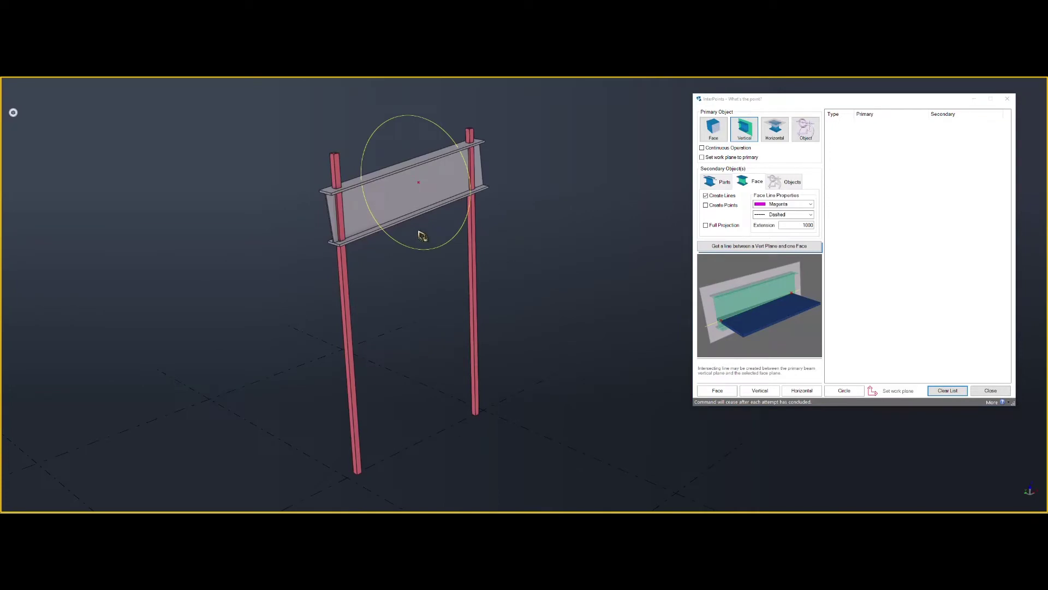
{"action": "middle_click_drag", "start_coordinate": [422, 235], "coordinate": [404, 235], "text": "ctrl"}
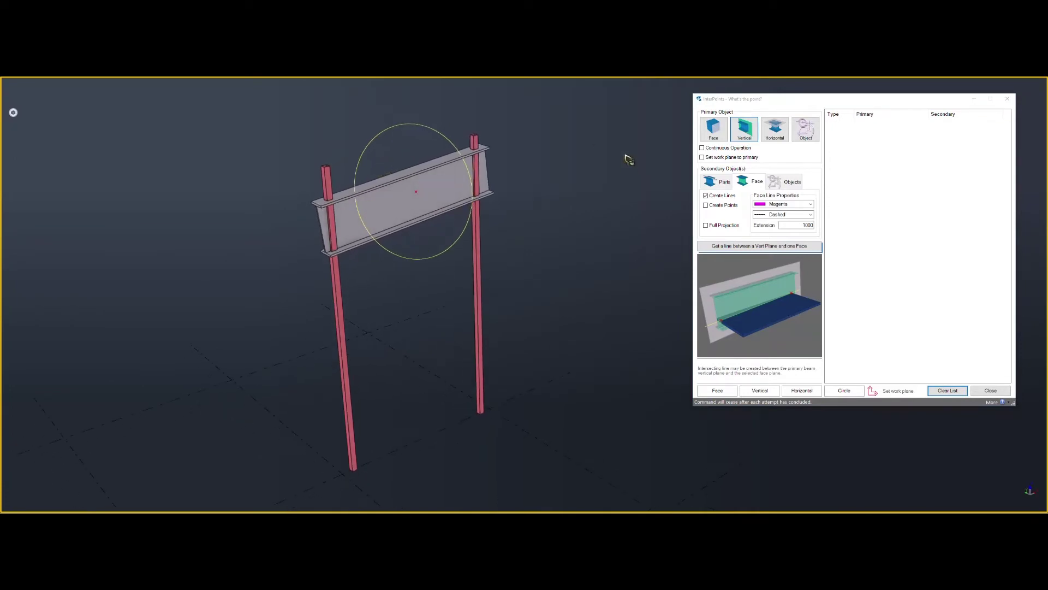
{"action": "left_click", "coordinate": [783, 135]}
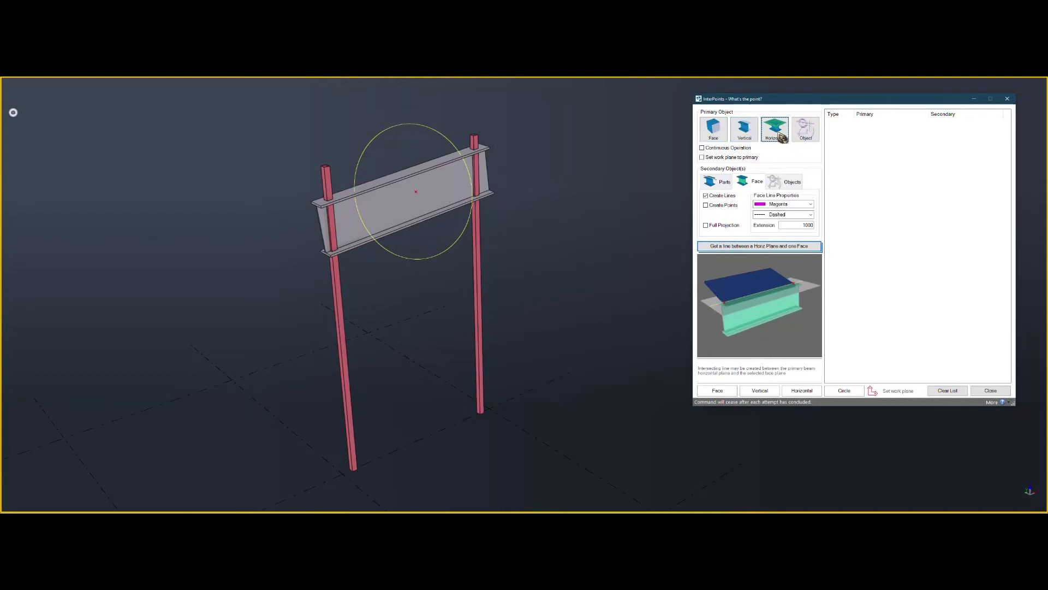
Set the secondary objects to parts and create the intersection points between the grey beam's horizontal plane and both red columns.
{"action": "left_click", "coordinate": [722, 182]}
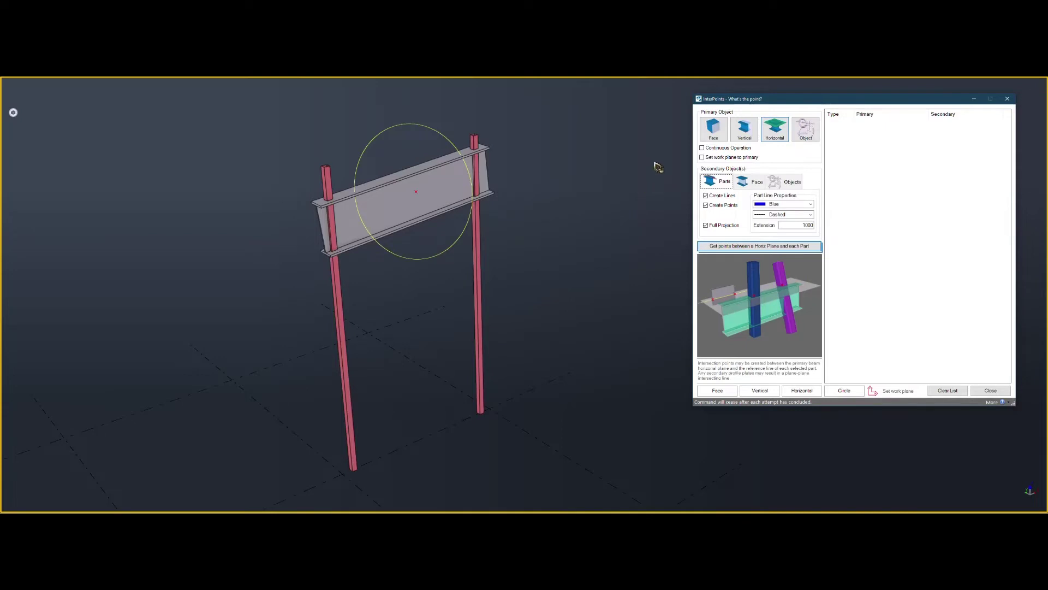
{"action": "left_click", "coordinate": [753, 245]}
{"action": "left_click", "coordinate": [424, 220]}
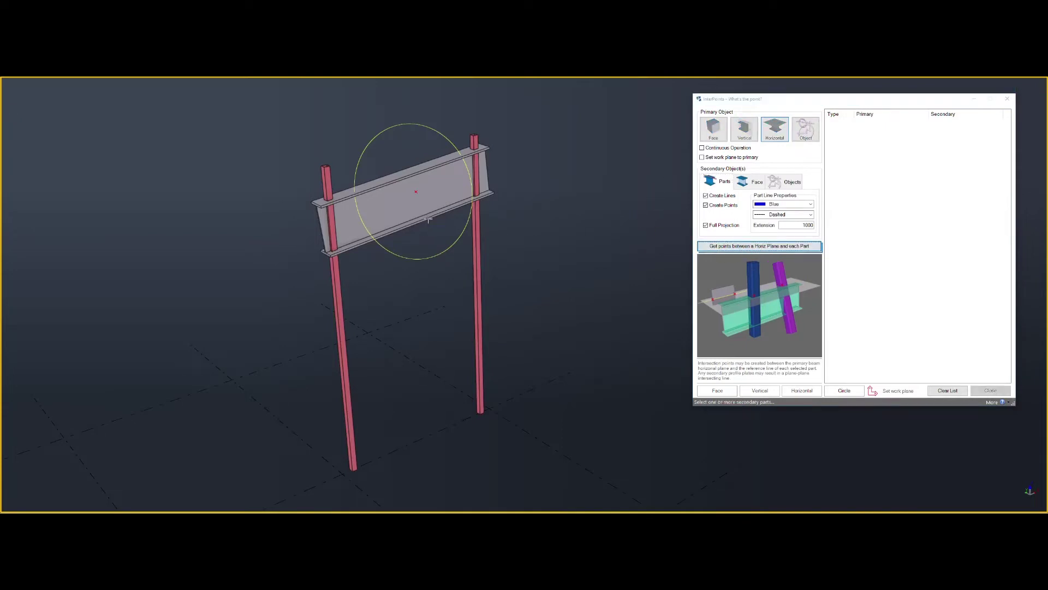
{"action": "left_click", "coordinate": [480, 267]}
{"action": "left_click", "coordinate": [334, 307]}
{"action": "middle_click", "coordinate": [360, 291]}
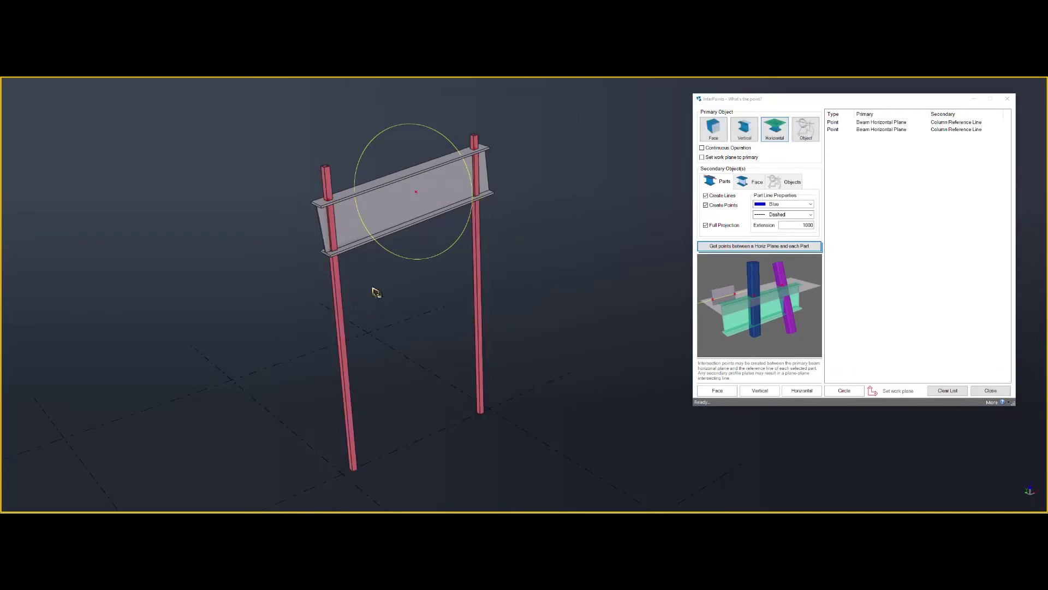
Create the intersection point between the left red column's horizontal plane and the grey beam's reference line.
{"action": "scroll", "coordinate": [330, 204], "scroll_direction": "up", "scroll_amount": 2}
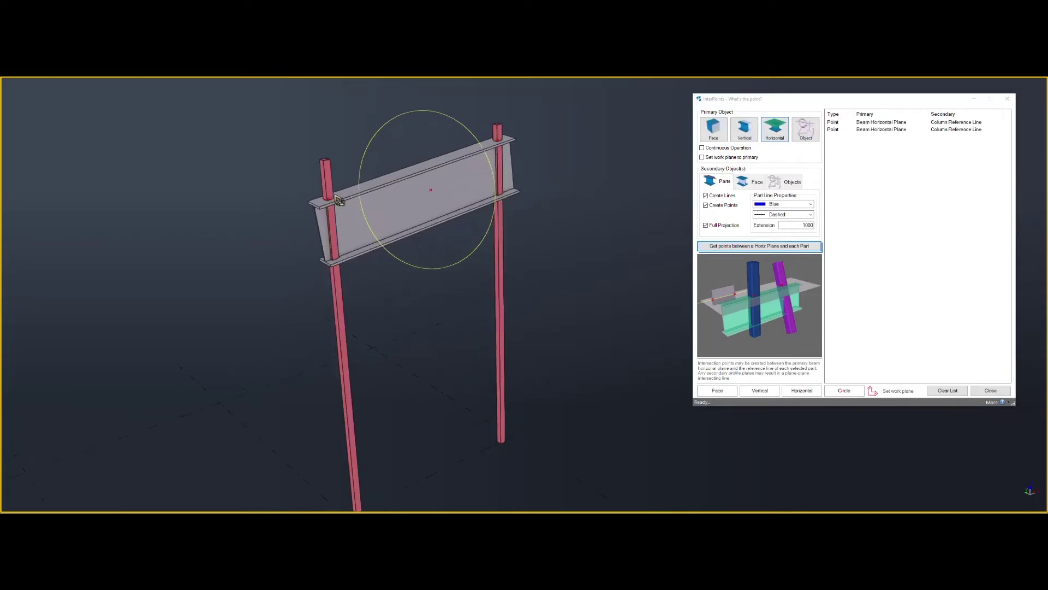
{"action": "mouse_move", "coordinate": [449, 242]}
{"action": "middle_mouse_down"}
{"action": "mouse_move", "coordinate": [433, 251]}
{"action": "mouse_move", "coordinate": [433, 270]}
{"action": "mouse_move", "coordinate": [435, 228]}
{"action": "middle_mouse_up"}
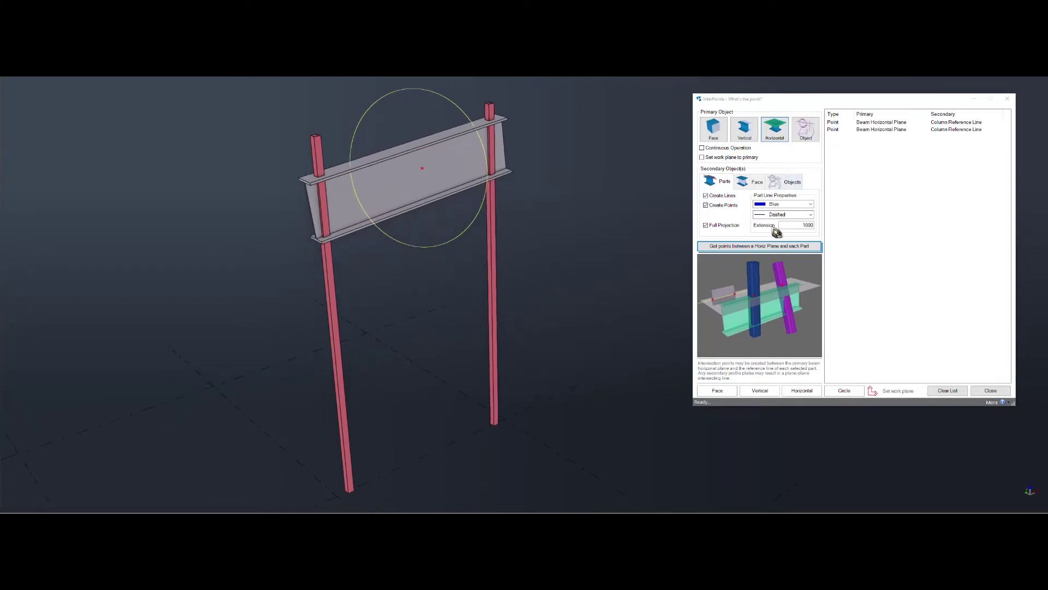
{"action": "left_click", "coordinate": [775, 246]}
{"action": "left_click", "coordinate": [327, 285]}
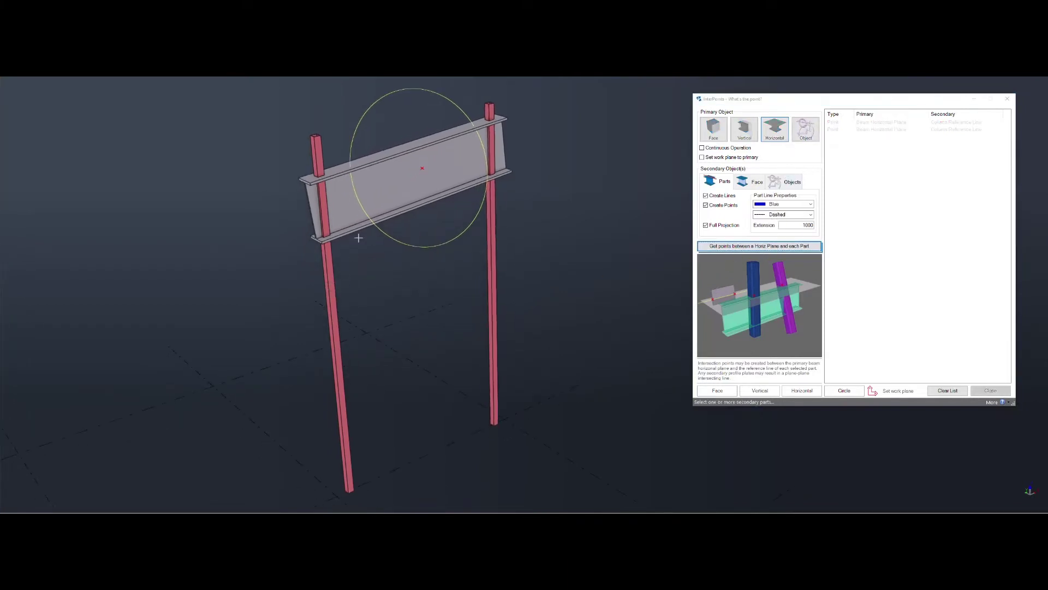
{"action": "left_click", "coordinate": [355, 219]}
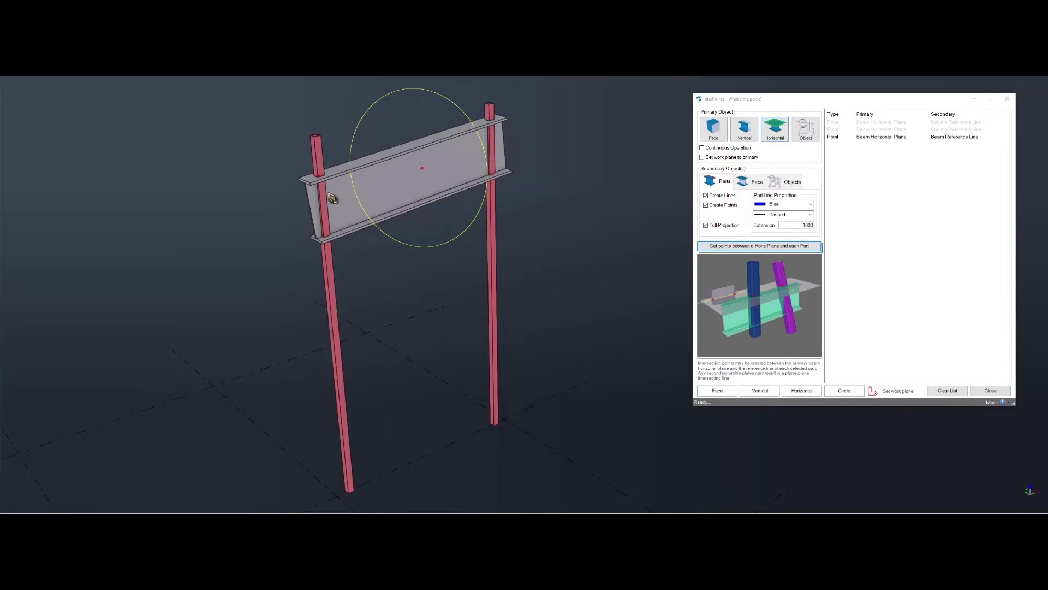
{"action": "mouse_move", "coordinate": [333, 198]}
{"action": "middle_mouse_down", "text": "ctrl"}
{"action": "mouse_move", "coordinate": [300, 230]}
{"action": "mouse_move", "coordinate": [345, 206]}
{"action": "middle_mouse_up", "text": "ctrl"}
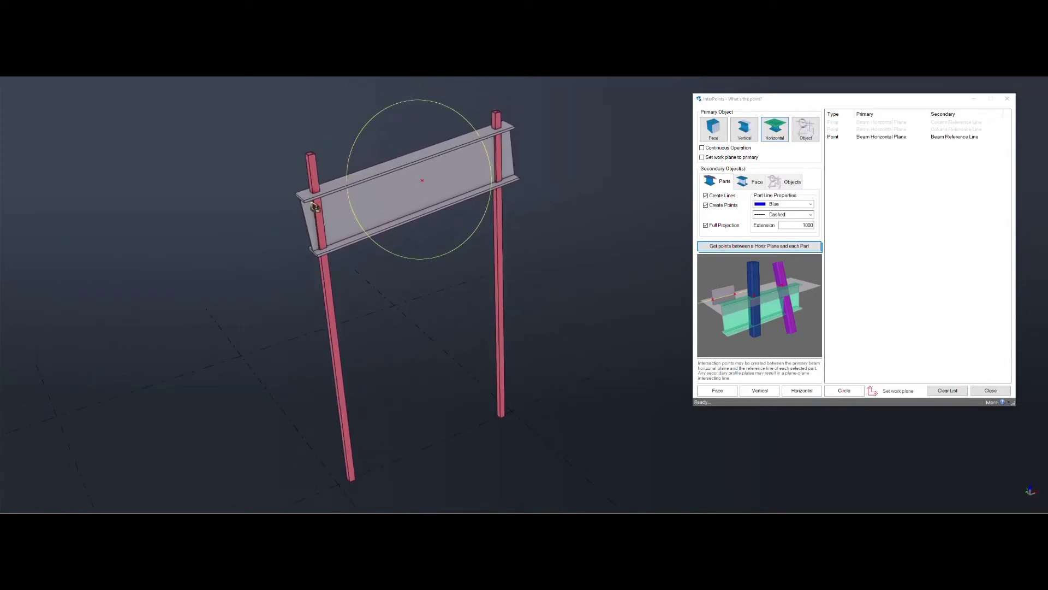
{"action": "left_click", "coordinate": [850, 159]}
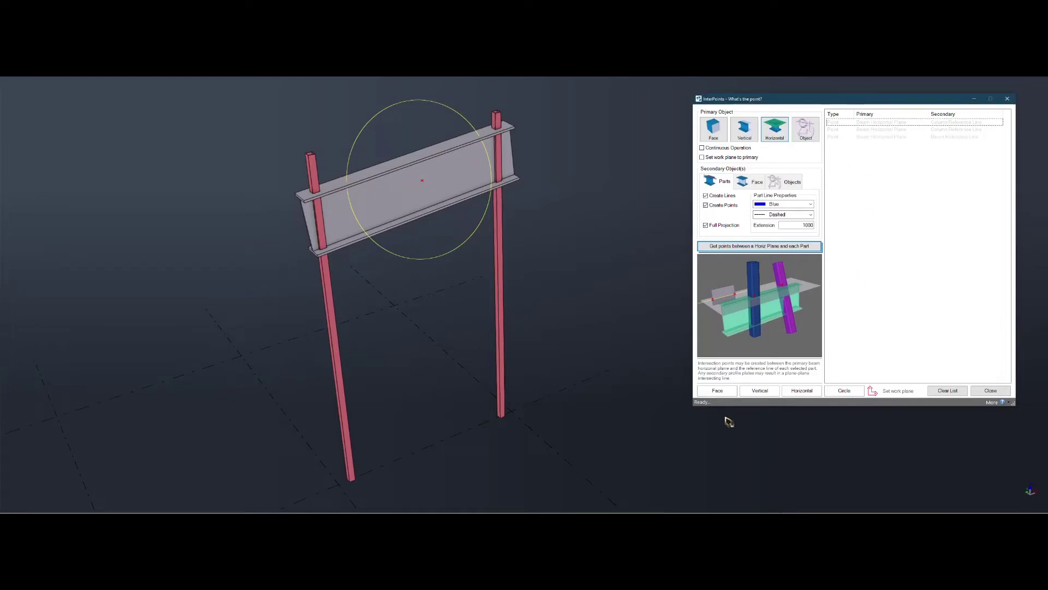
Set the work plane to the left column's vertical plane, and switch it to that column's horizontal plane.
{"action": "left_click", "coordinate": [761, 391]}
{"action": "left_click", "coordinate": [338, 360]}
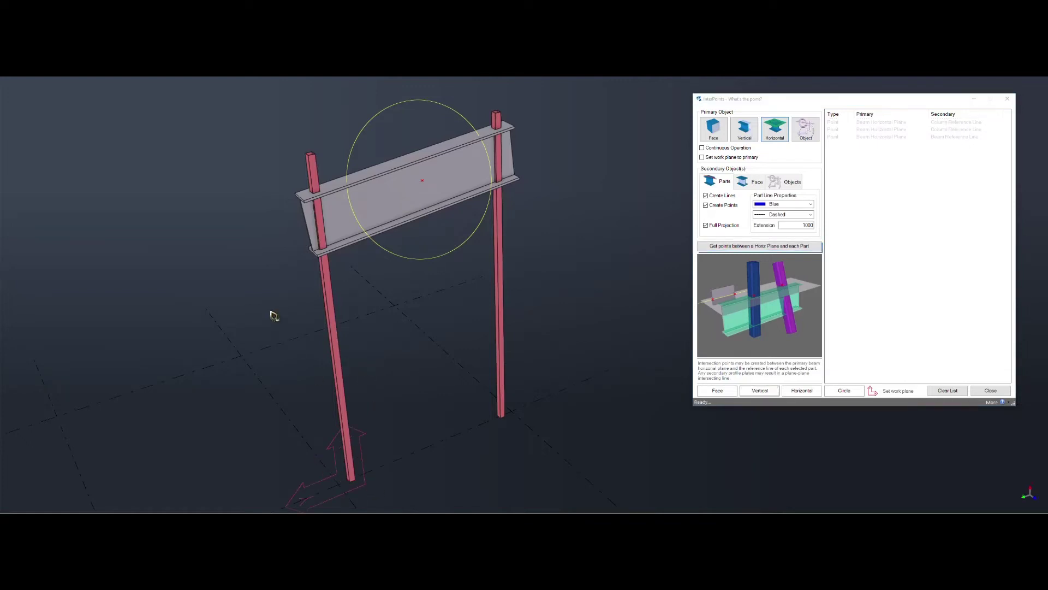
{"action": "left_click", "coordinate": [809, 392]}
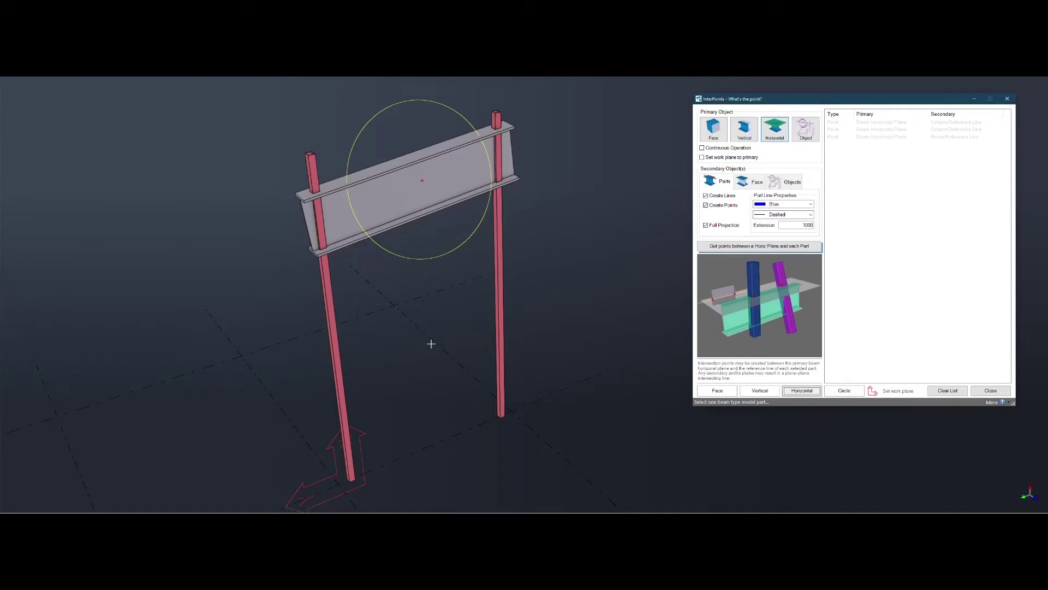
{"action": "left_click", "coordinate": [335, 364]}
Set the work plane to the right red column, alternating between its vertical and horizontal planes.
{"action": "left_click", "coordinate": [497, 327]}
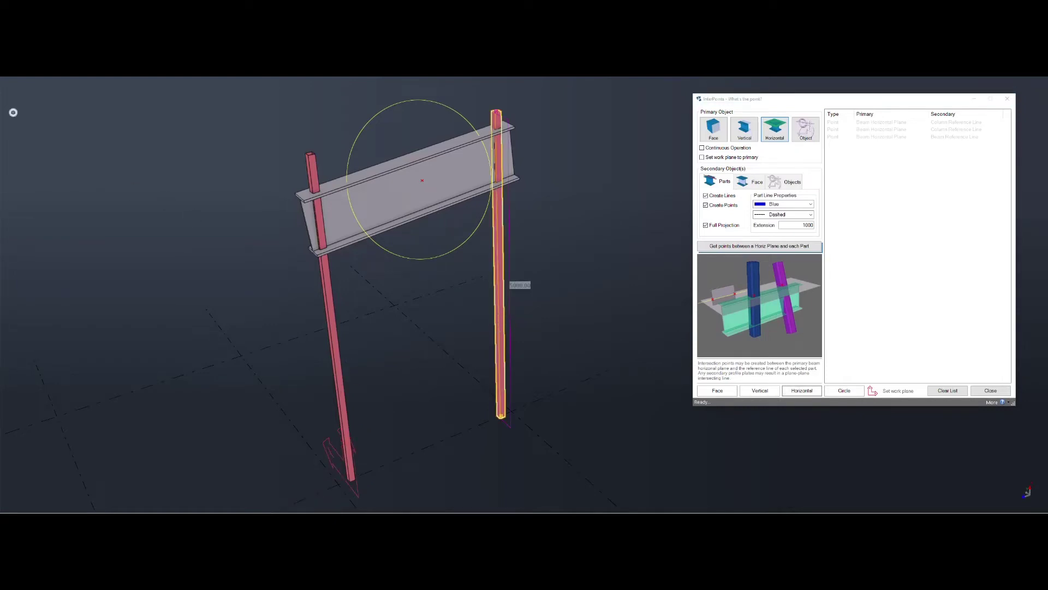
{"action": "left_click", "coordinate": [241, 365]}
{"action": "left_click", "coordinate": [496, 314]}
{"action": "left_click", "coordinate": [582, 291]}
{"action": "left_click", "coordinate": [760, 390]}
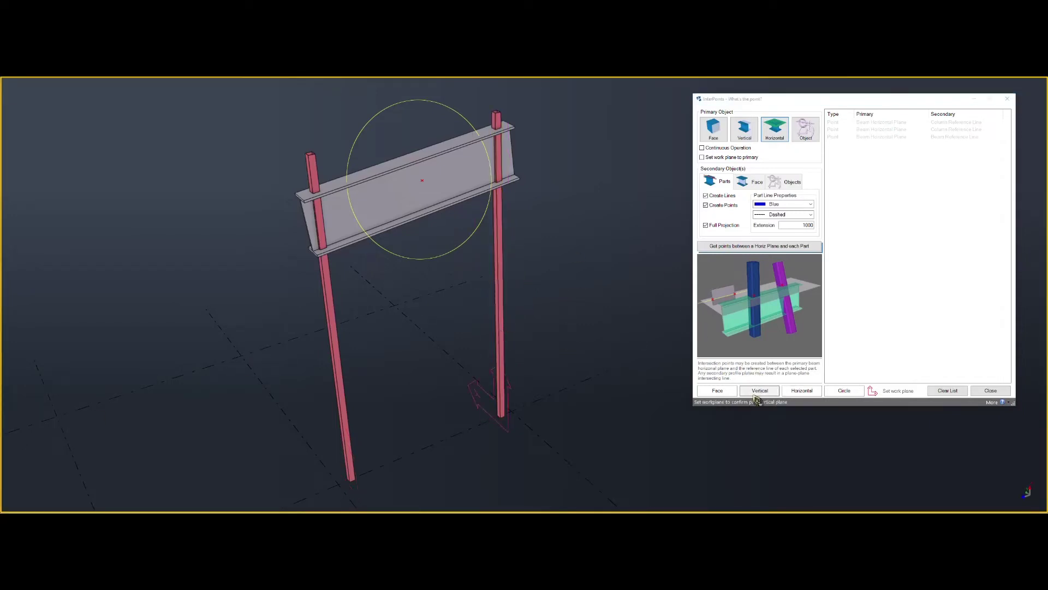
{"action": "left_click", "coordinate": [802, 390]}
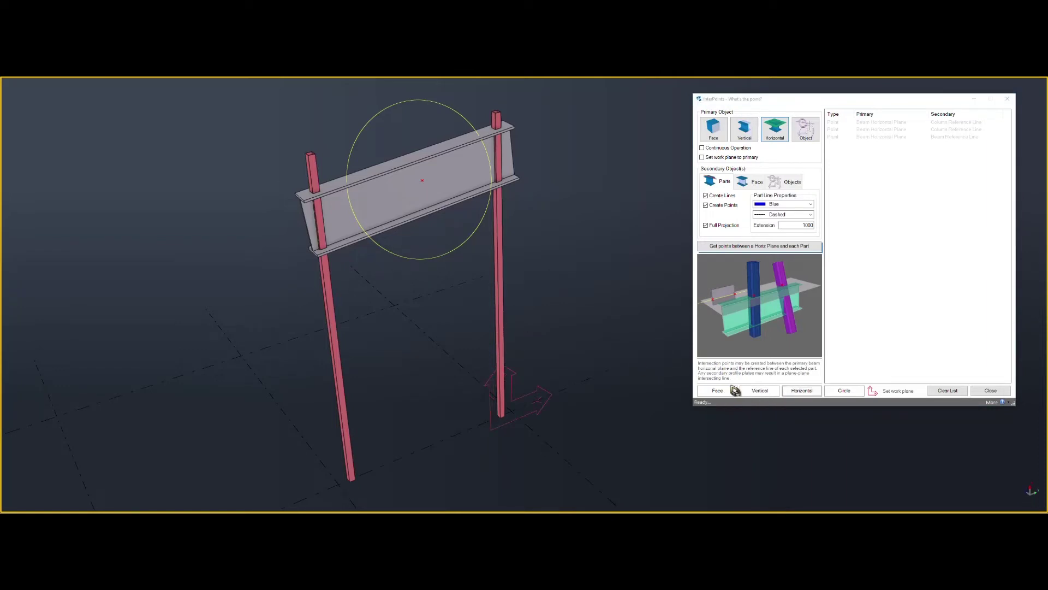
{"action": "left_click", "coordinate": [764, 391]}
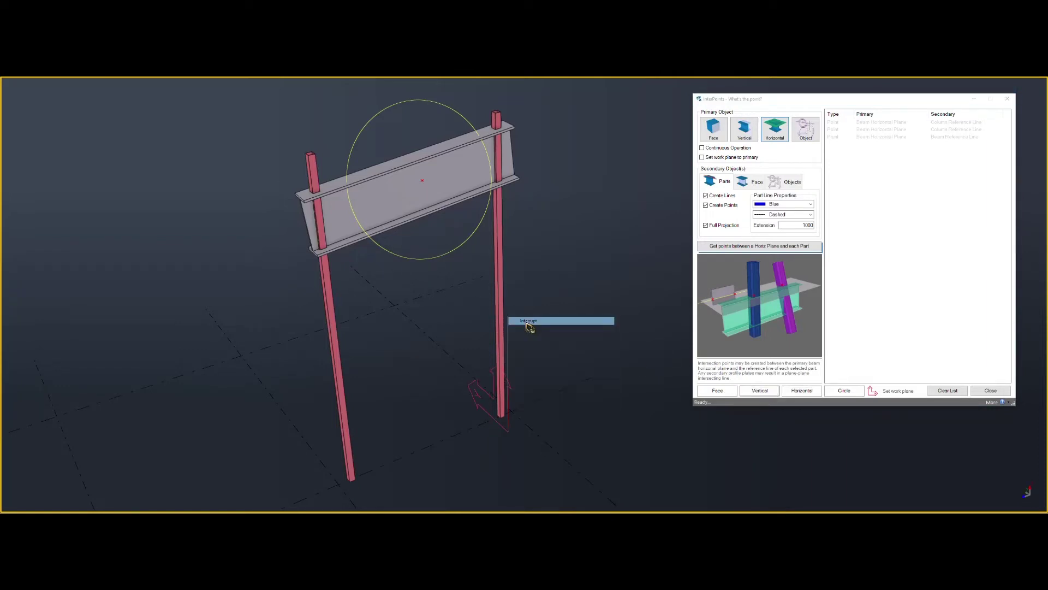
{"action": "left_click", "coordinate": [501, 321]}
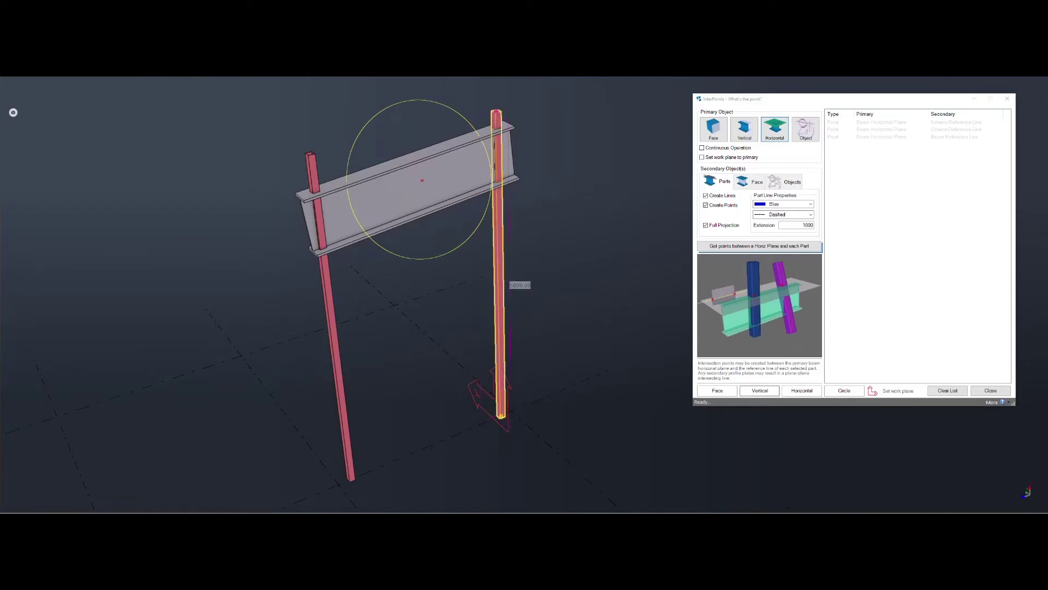
{"action": "left_click", "coordinate": [207, 406]}
Set the work plane to the left red column's horizontal plane.
{"action": "left_click", "coordinate": [789, 391]}
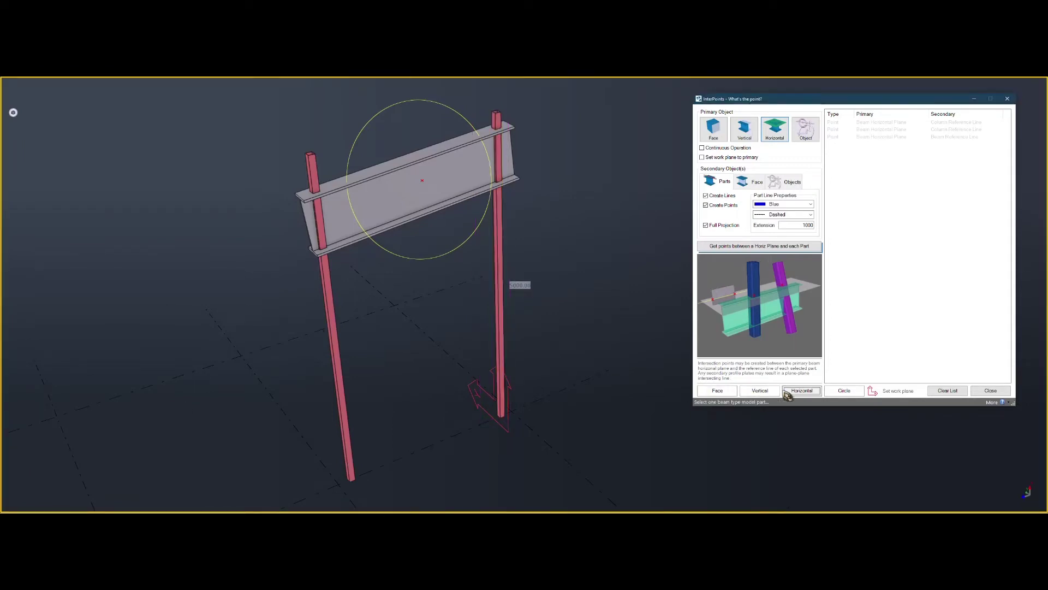
{"action": "right_click", "coordinate": [367, 373]}
{"action": "left_click", "coordinate": [616, 404]}
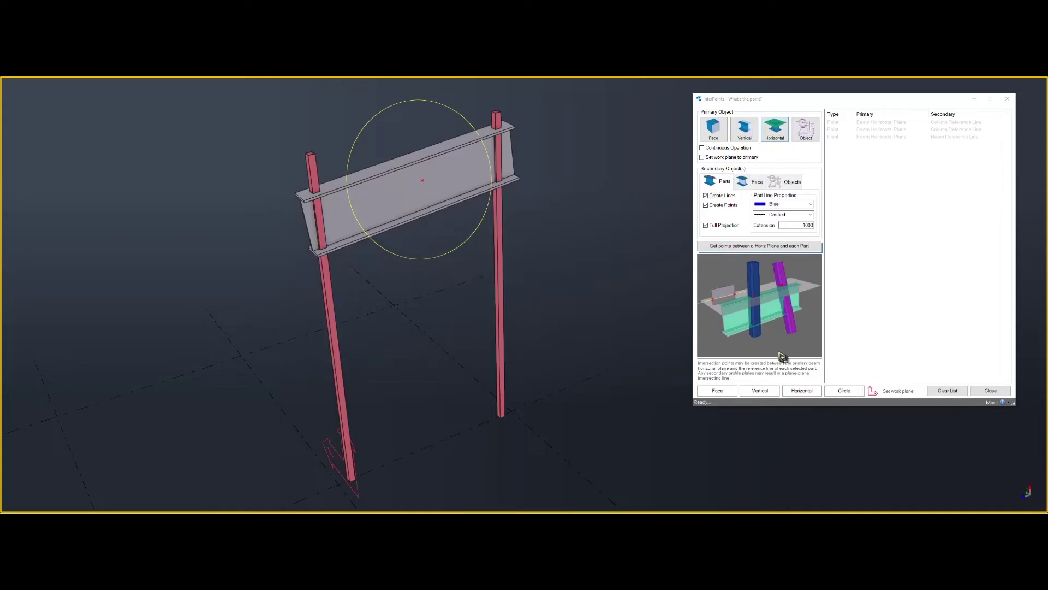
Recreate the part intersection points between the grey beam's horizontal plane and the two red columns.
{"action": "left_click", "coordinate": [765, 246]}
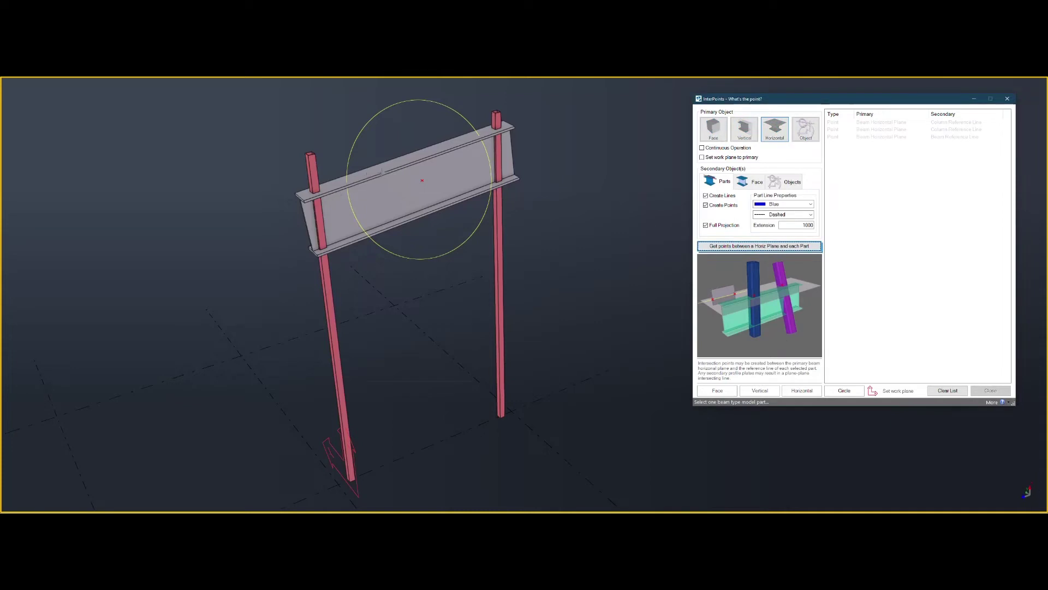
{"action": "left_click", "coordinate": [388, 179]}
{"action": "left_click", "coordinate": [521, 244]}
{"action": "middle_click", "coordinate": [539, 263]}
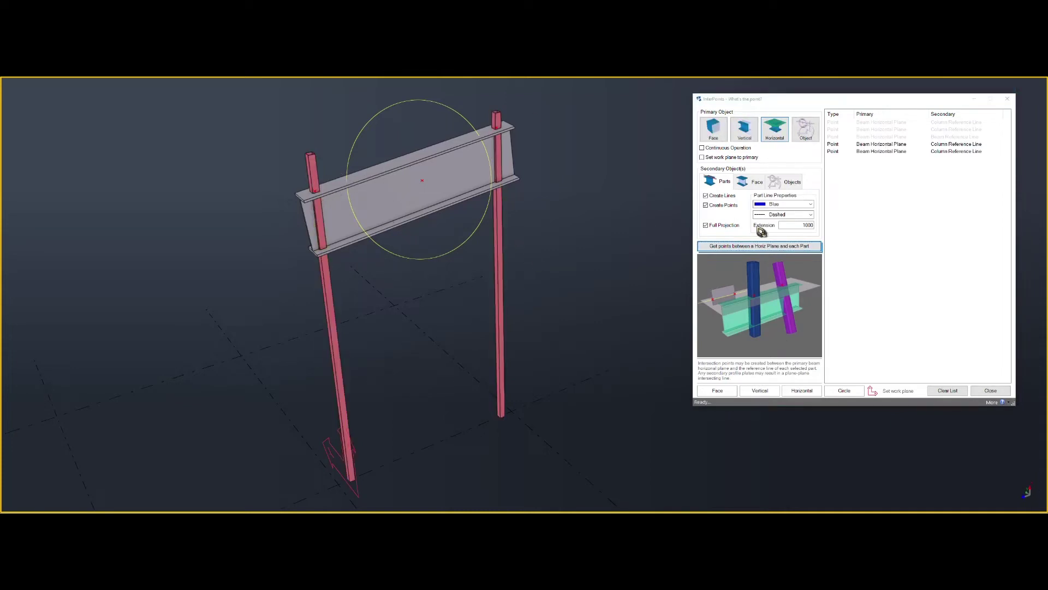
Set the secondary type to objects and create the intersection points between the grey beam's horizontal plane and the yellow circle.
{"action": "left_click", "coordinate": [788, 182]}
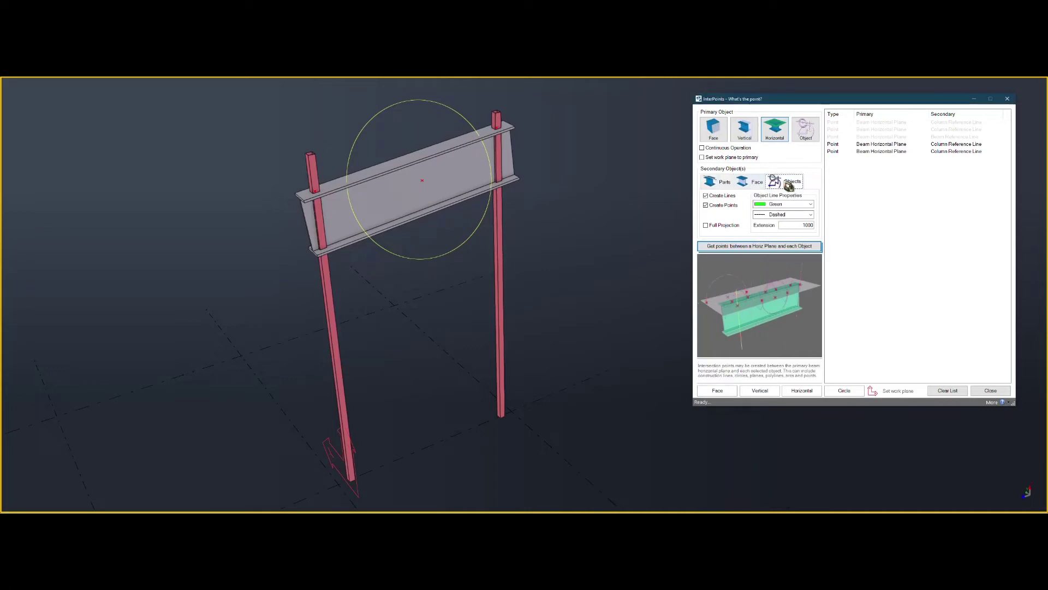
{"action": "left_click", "coordinate": [767, 246]}
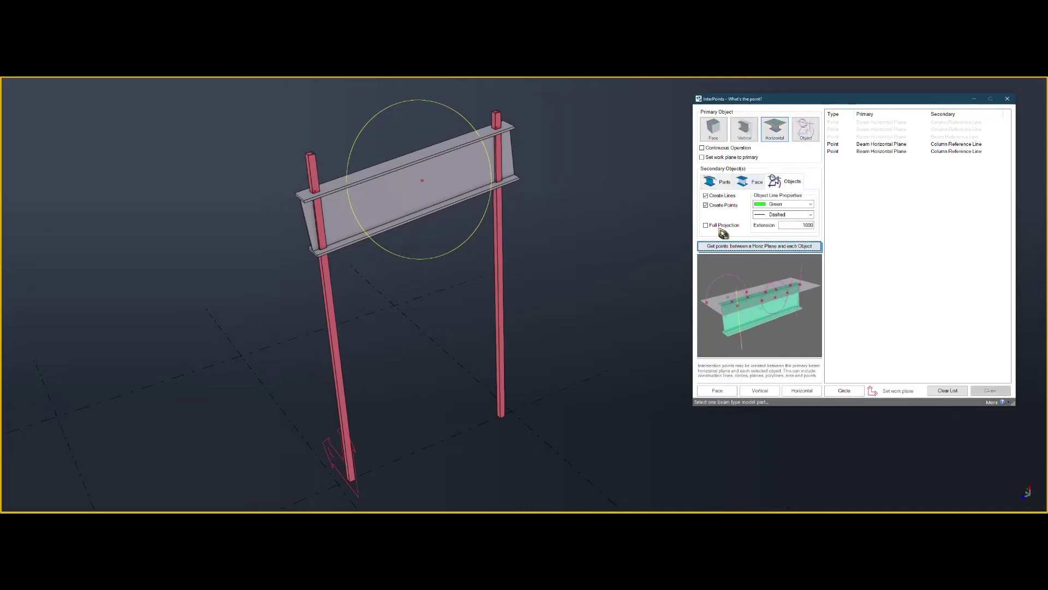
{"action": "left_click", "coordinate": [441, 133]}
{"action": "left_click_drag", "start_coordinate": [452, 100], "coordinate": [417, 122]}
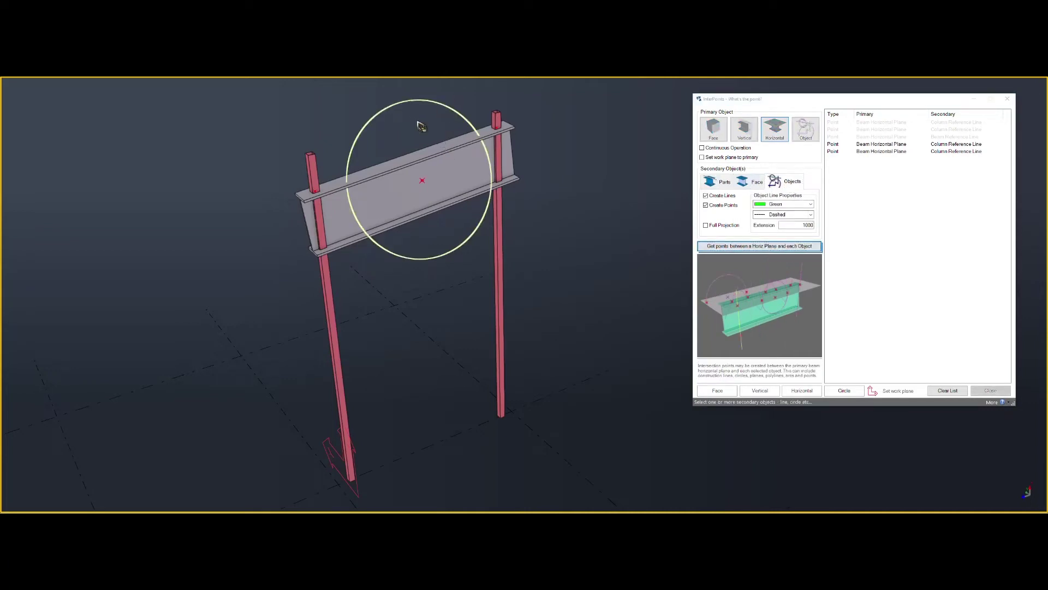
{"action": "middle_click", "coordinate": [421, 125]}
{"action": "scroll", "coordinate": [348, 185], "scroll_direction": "up", "scroll_amount": 2}
{"action": "middle_click_drag", "start_coordinate": [354, 192], "coordinate": [413, 184], "text": "ctrl"}
{"action": "scroll", "coordinate": [407, 173], "scroll_direction": "down", "scroll_amount": 3}
{"action": "scroll", "coordinate": [415, 175], "scroll_direction": "up", "scroll_amount": 1}
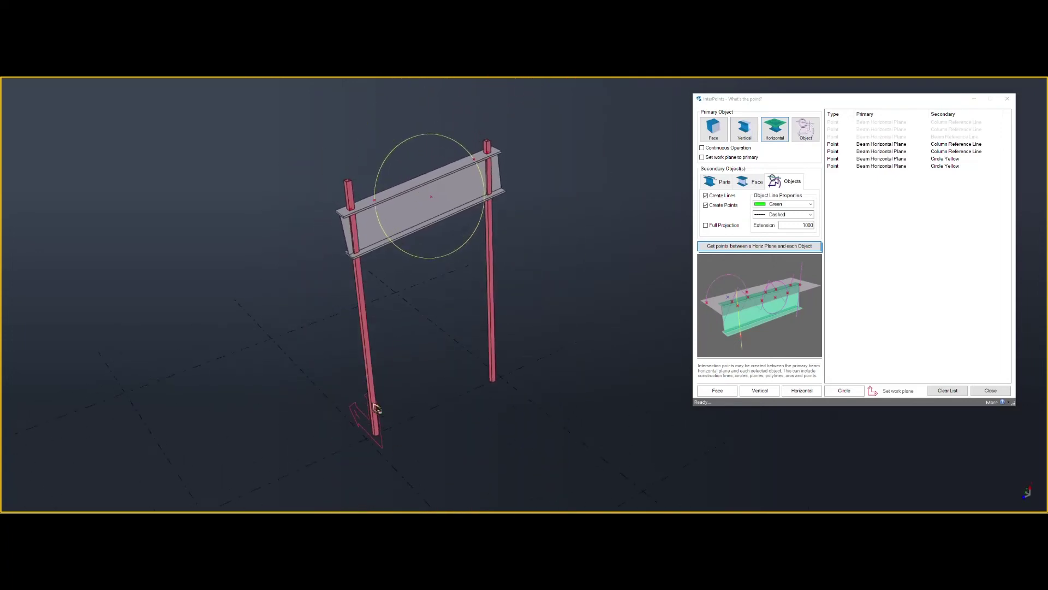
Reset the work plane to XY with a depth coordinate of 0.00.
{"action": "middle_click_drag", "start_coordinate": [410, 348], "coordinate": [407, 368]}
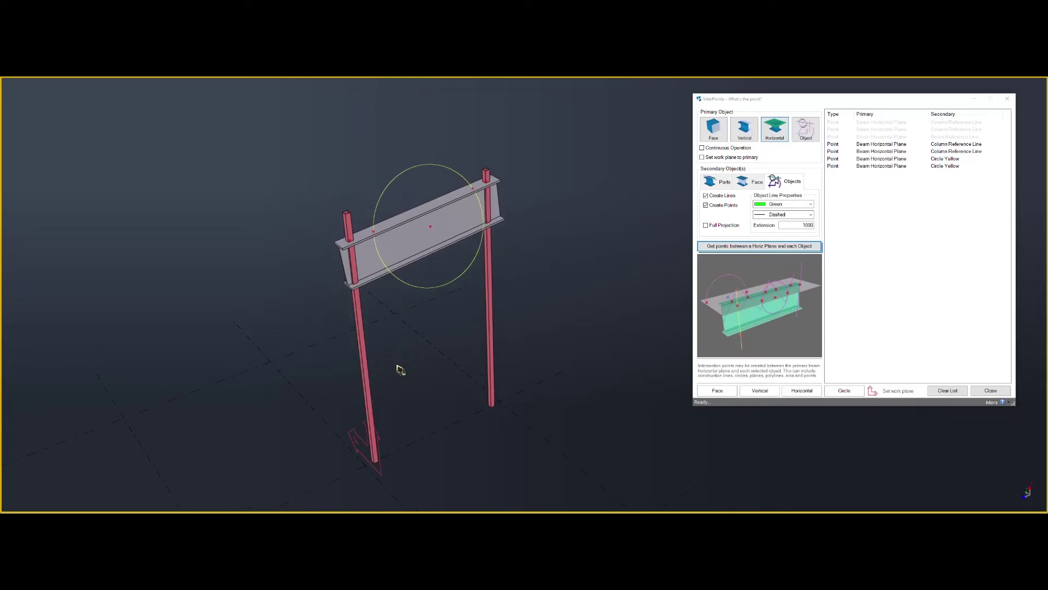
{"action": "key", "text": "w"}
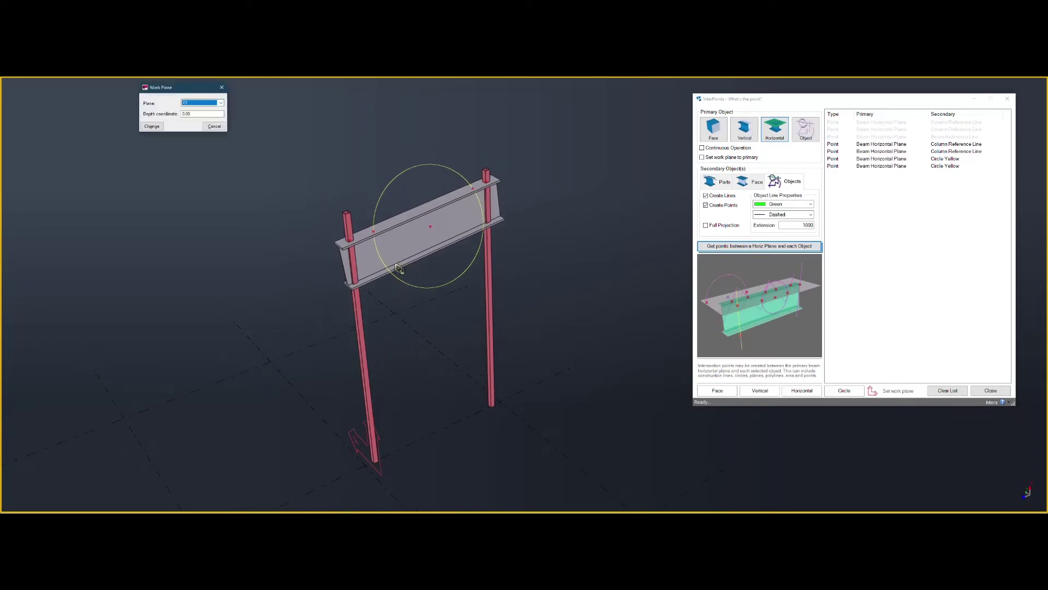
{"action": "left_click", "coordinate": [155, 128]}
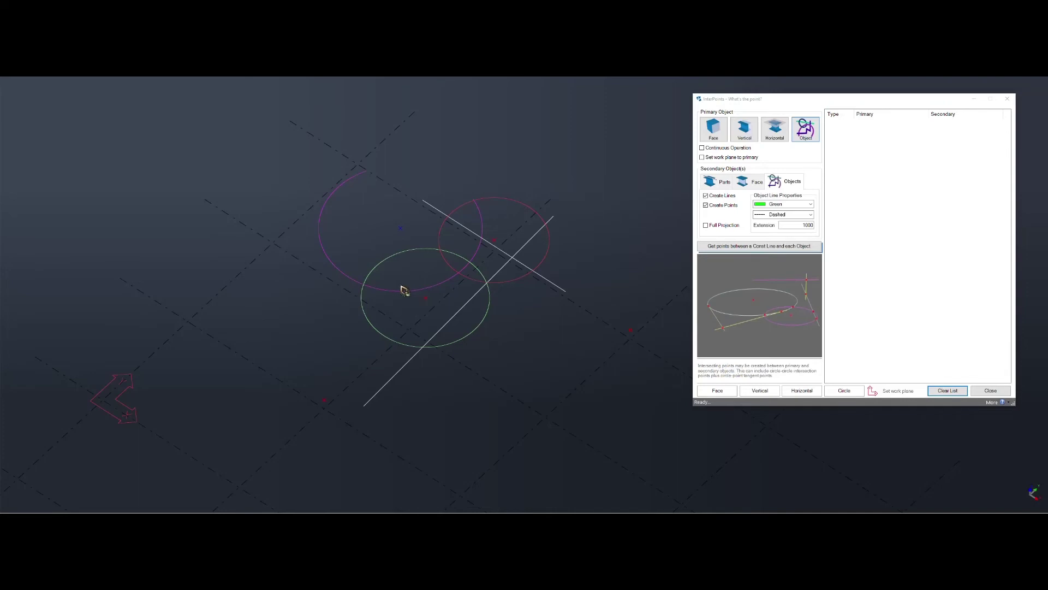
Set both primary and secondary types to objects and create the intersection points between the magenta arc and the green circle.
{"action": "middle_click_drag", "start_coordinate": [404, 286], "coordinate": [365, 308], "text": "ctrl"}
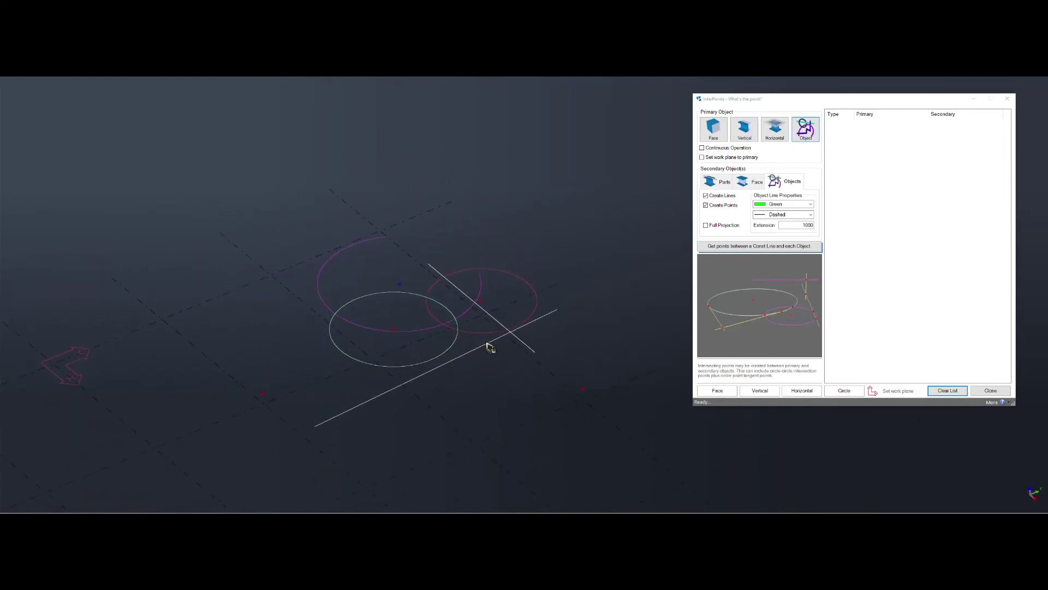
{"action": "left_click", "coordinate": [813, 136]}
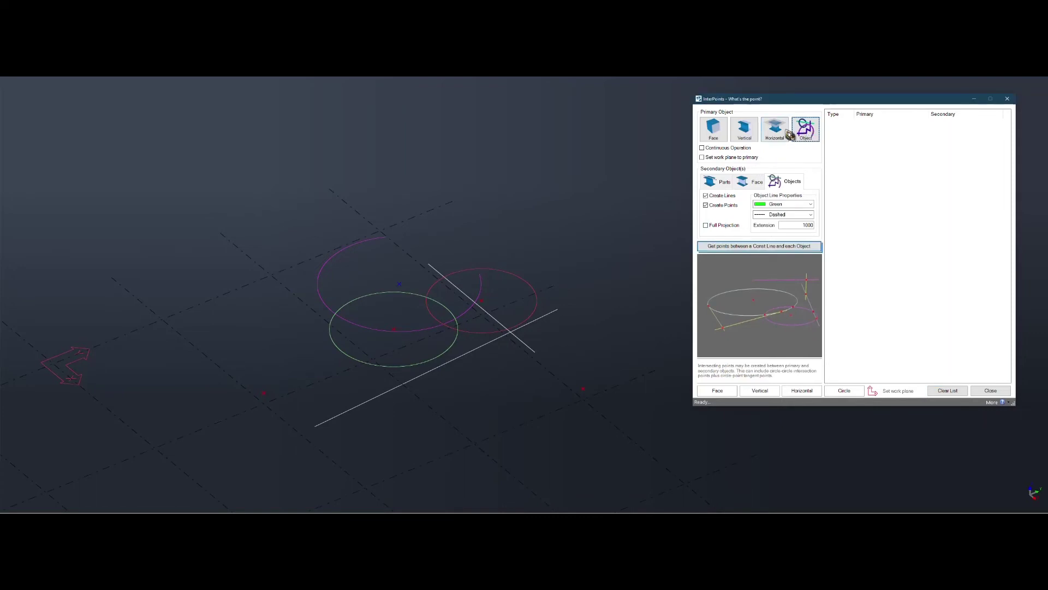
{"action": "left_click", "coordinate": [795, 185]}
{"action": "left_click", "coordinate": [759, 247]}
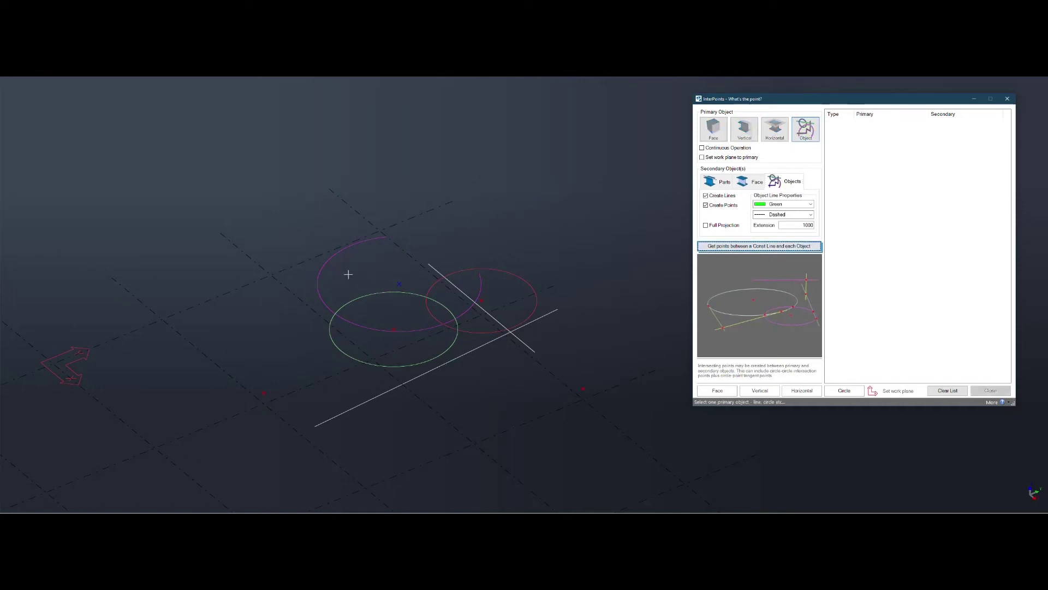
{"action": "middle_click_drag", "start_coordinate": [347, 276], "coordinate": [338, 284]}
{"action": "left_click", "coordinate": [310, 284]}
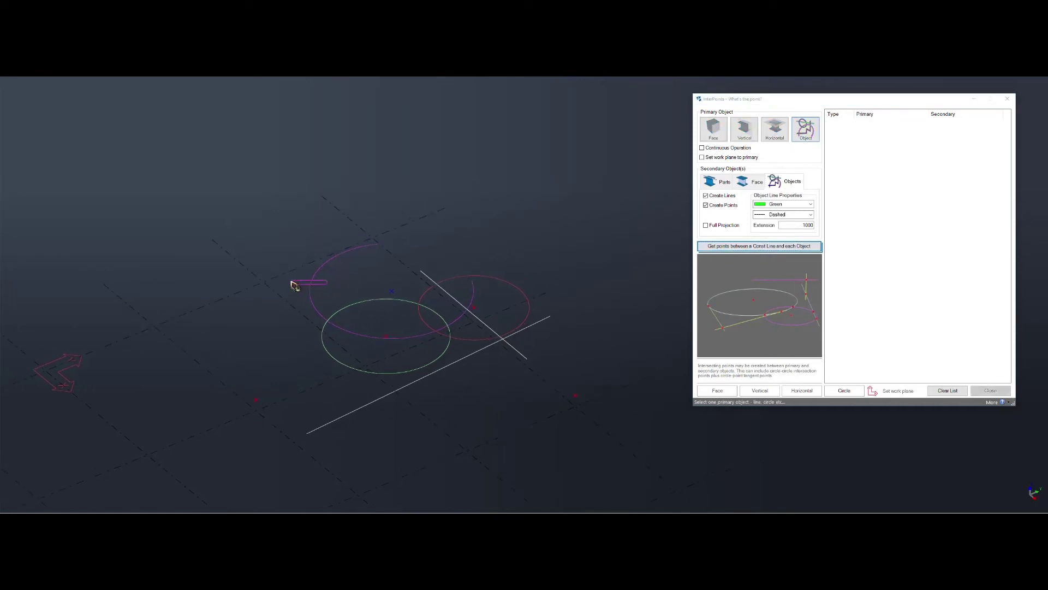
{"action": "left_click", "coordinate": [331, 356]}
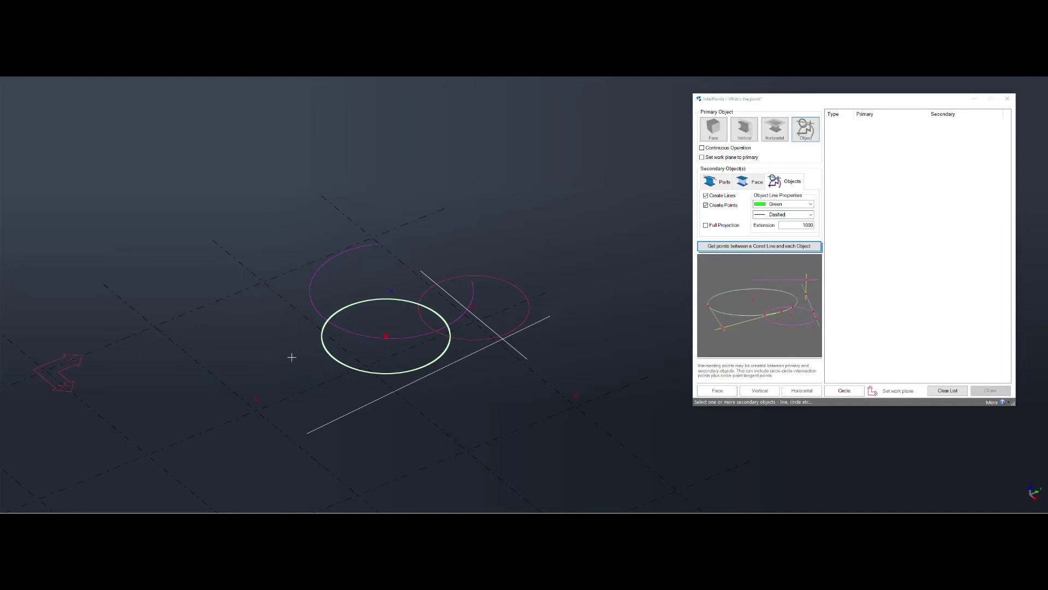
{"action": "middle_click", "coordinate": [292, 357]}
{"action": "left_click", "coordinate": [329, 314]}
{"action": "middle_click_drag", "start_coordinate": [306, 370], "coordinate": [276, 328]}
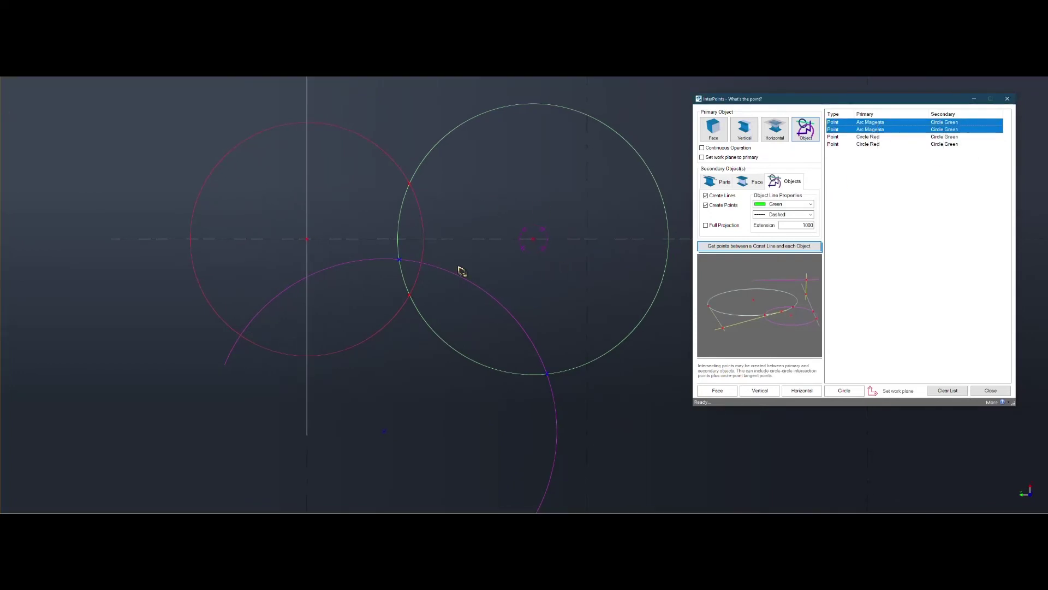
Create the intersection points between the green circle as primary object and the long white construction line crossing it.
{"action": "middle_click_drag", "start_coordinate": [417, 271], "coordinate": [349, 166]}
{"action": "left_click", "coordinate": [356, 269]}
{"action": "middle_click_drag", "start_coordinate": [356, 268], "coordinate": [382, 251], "text": "ctrl"}
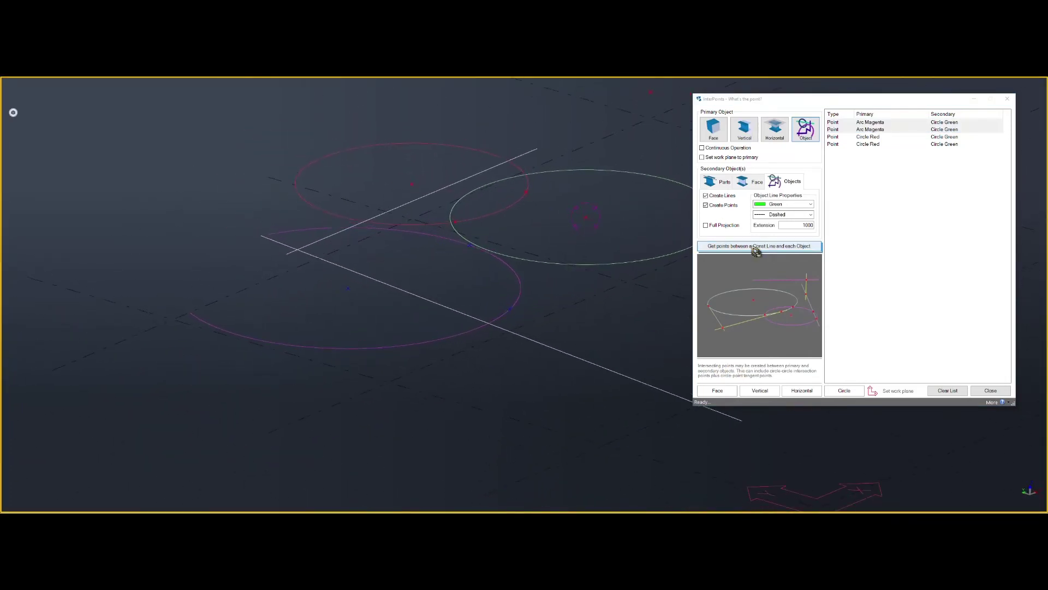
{"action": "left_click", "coordinate": [787, 246]}
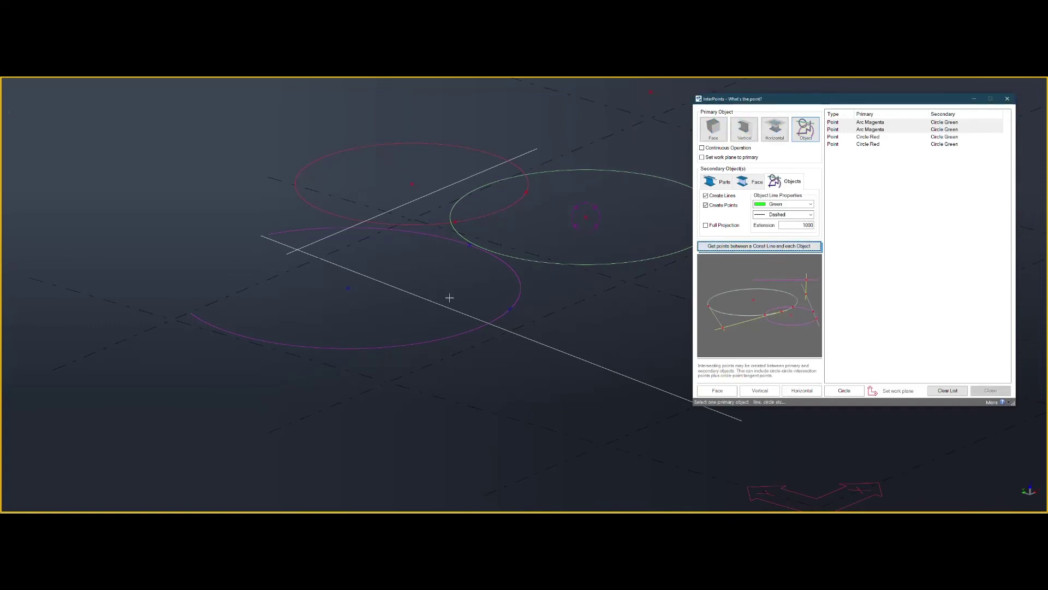
{"action": "mouse_move", "coordinate": [458, 291]}
{"action": "middle_mouse_down"}
{"action": "mouse_move", "coordinate": [480, 300]}
{"action": "mouse_move", "coordinate": [417, 322]}
{"action": "mouse_move", "coordinate": [428, 306]}
{"action": "mouse_move", "coordinate": [577, 335]}
{"action": "middle_mouse_up"}
{"action": "left_click", "coordinate": [496, 395]}
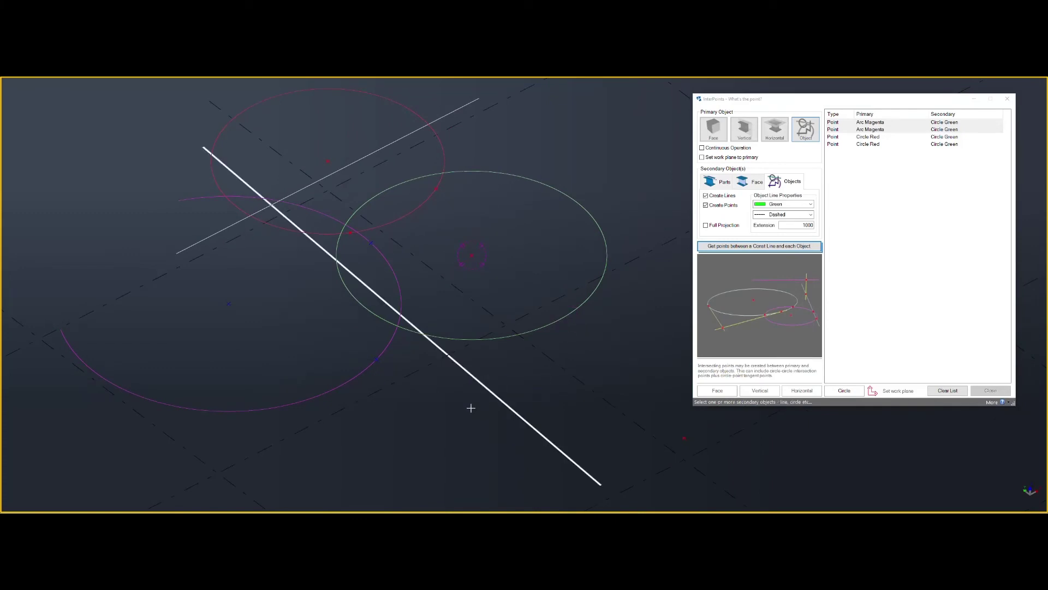
{"action": "middle_click", "coordinate": [471, 408]}
{"action": "middle_click_drag", "start_coordinate": [563, 323], "coordinate": [442, 334]}
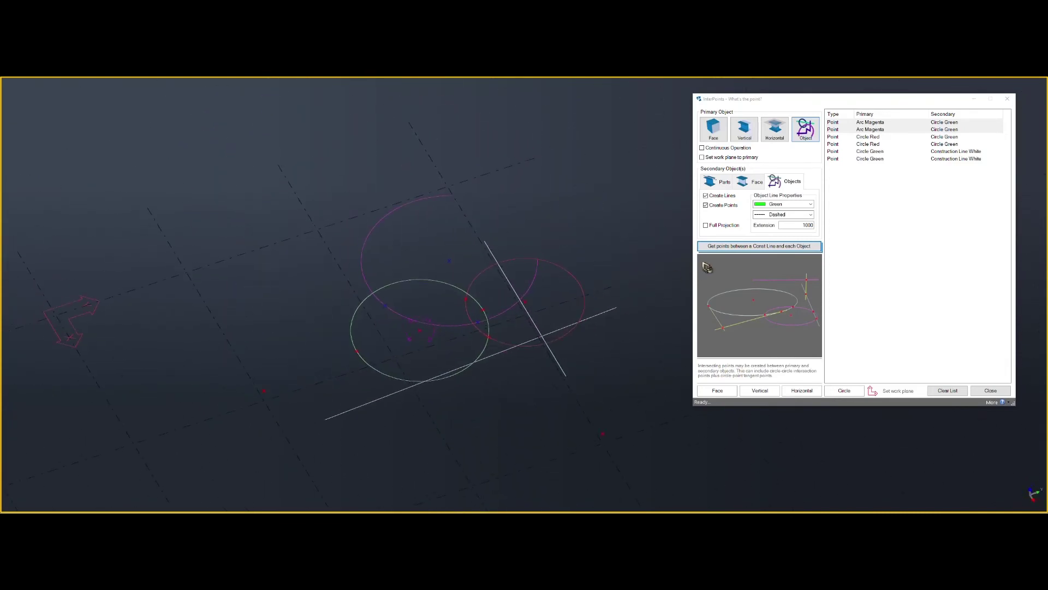
Create the tangent points and lines between the green circle as primary object and the red point outside it.
{"action": "left_click", "coordinate": [730, 249]}
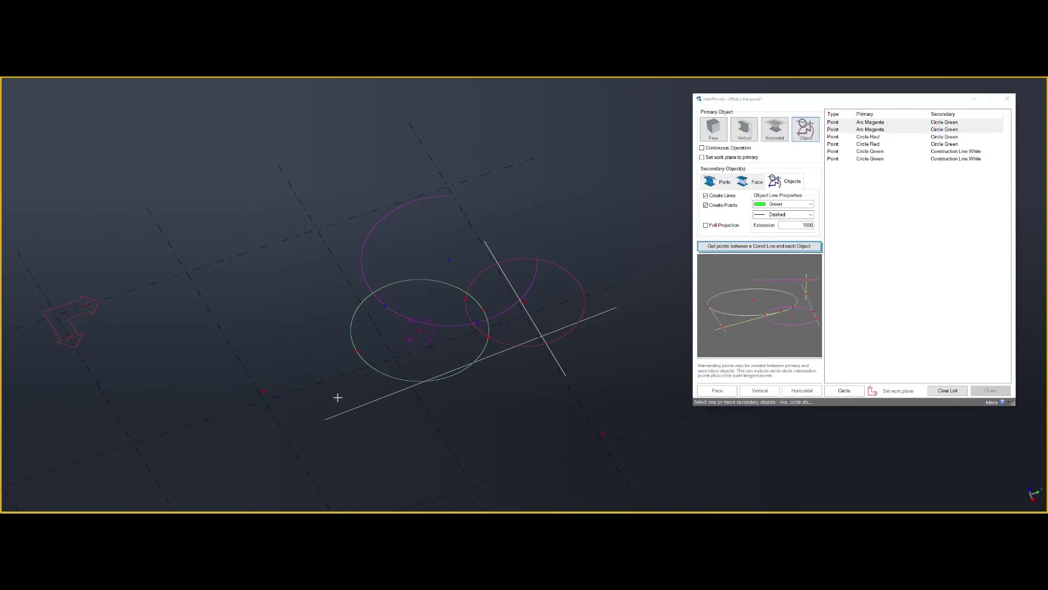
{"action": "left_click", "coordinate": [276, 408]}
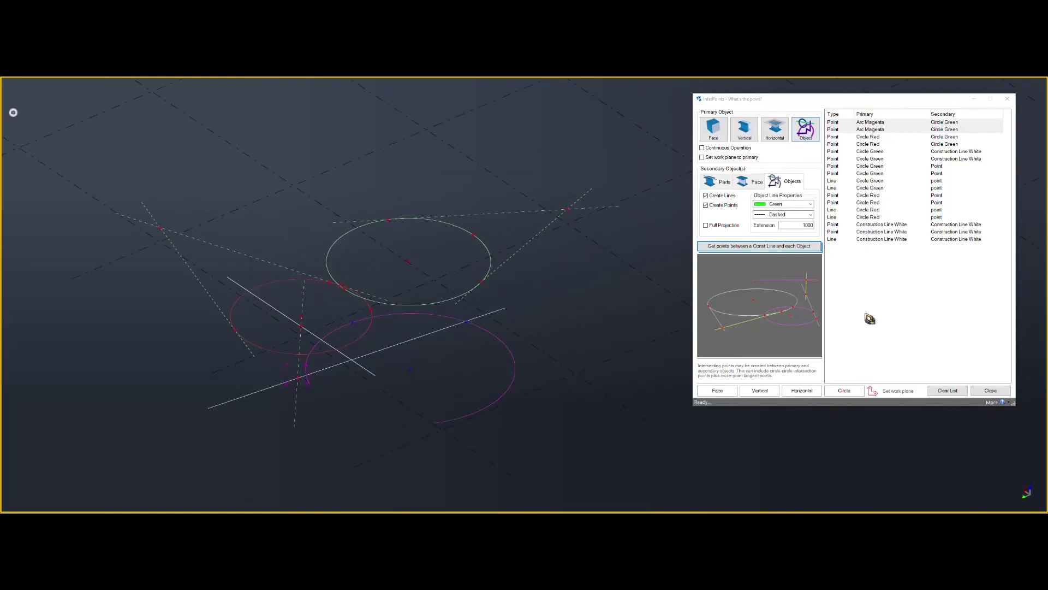
{"action": "left_click", "coordinate": [936, 310]}
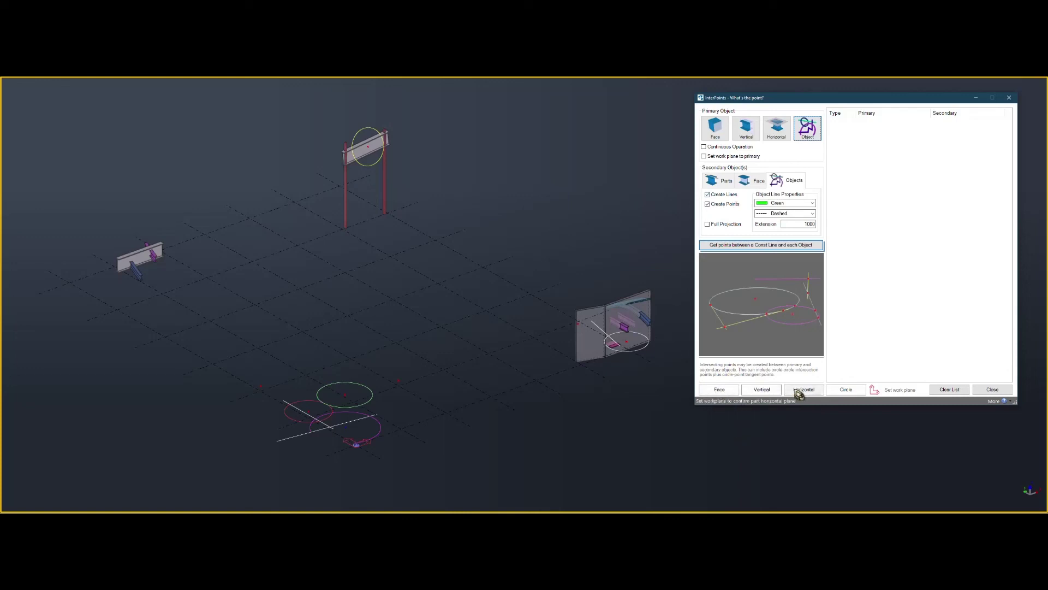
Set the work plane to the grey plate's face, then to the vertical plane of the magenta beam beside it.
{"action": "left_click", "coordinate": [719, 389]}
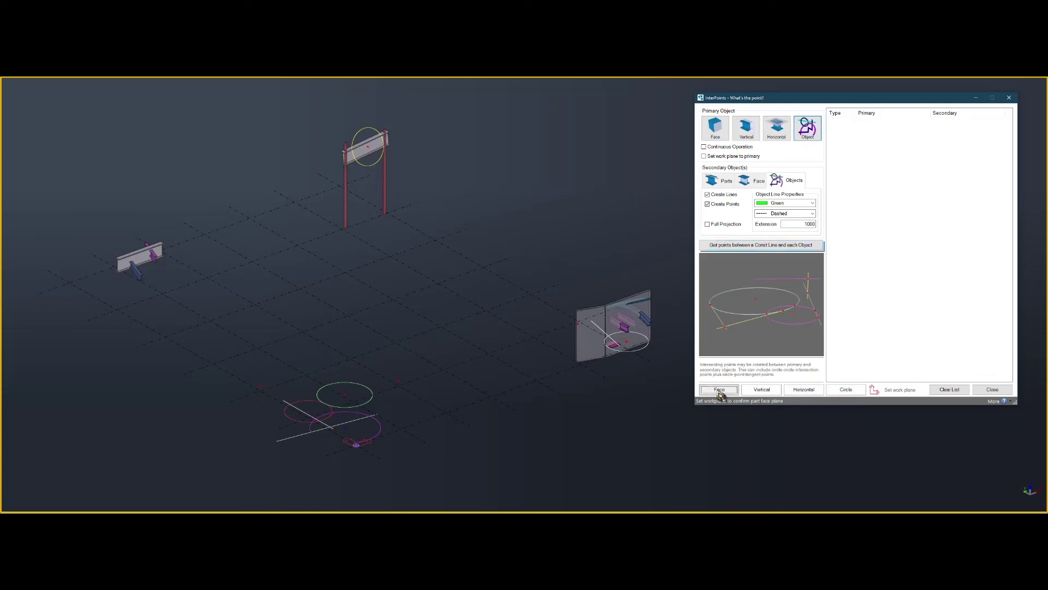
{"action": "left_click", "coordinate": [592, 347]}
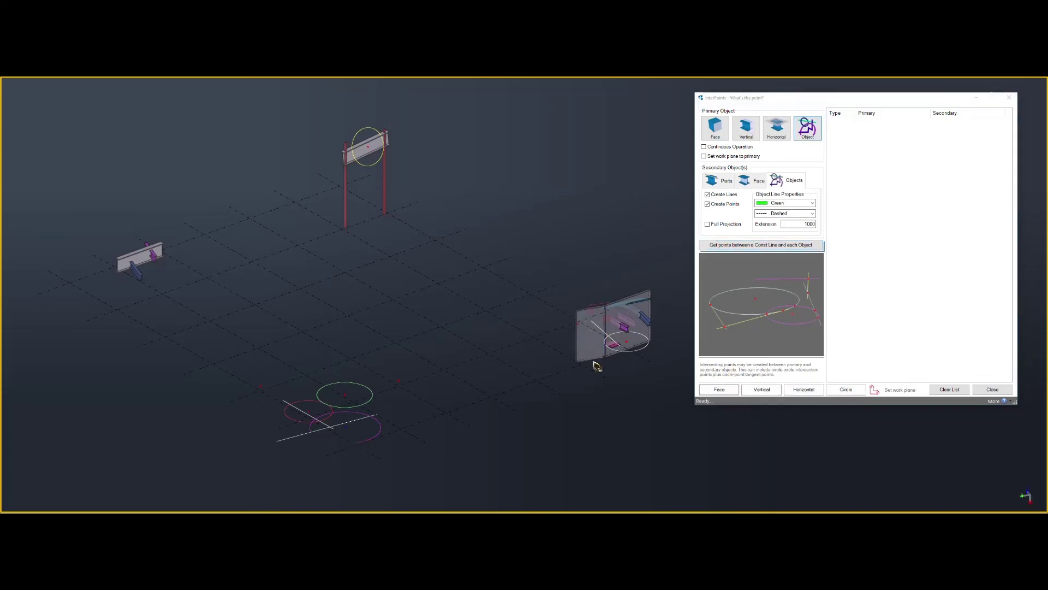
{"action": "left_click", "coordinate": [761, 389]}
{"action": "left_click", "coordinate": [633, 327]}
{"action": "middle_click_drag", "start_coordinate": [636, 328], "coordinate": [631, 326]}
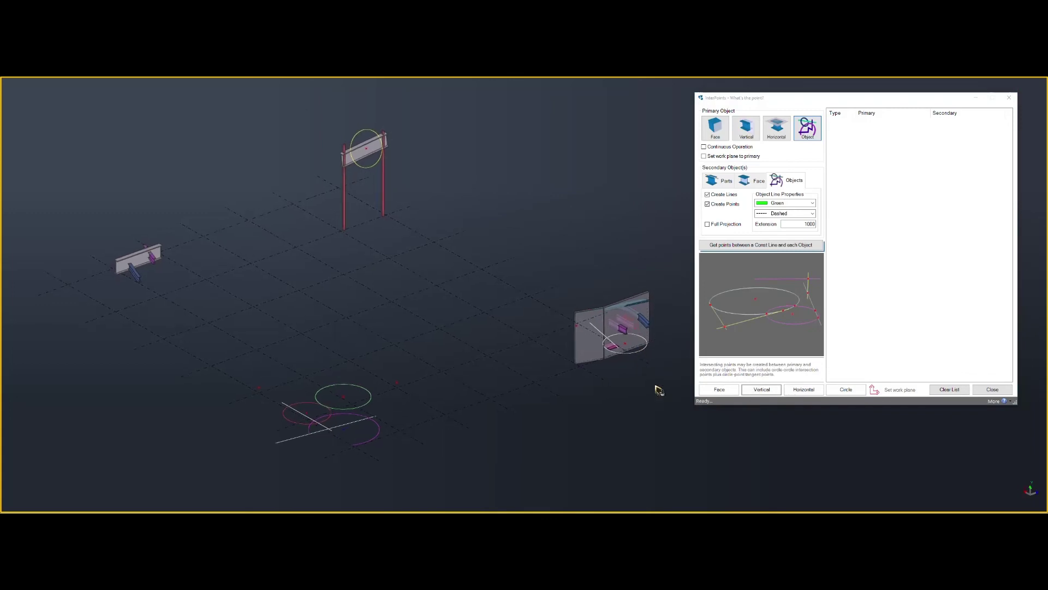
Reset the InterPoints settings to their default values.
{"action": "left_click", "coordinate": [994, 402]}
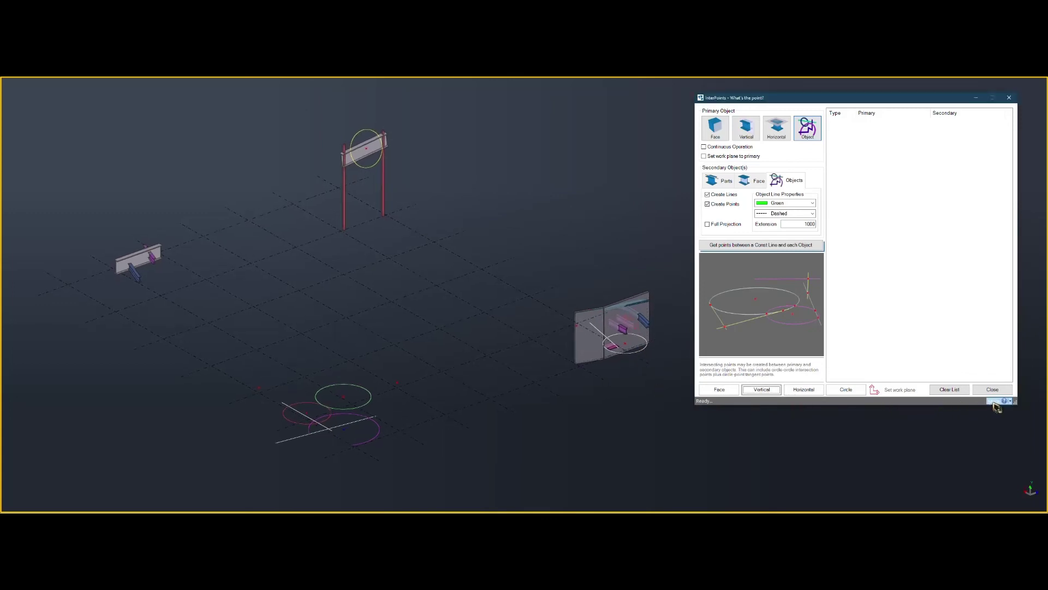
{"action": "left_click", "coordinate": [995, 403]}
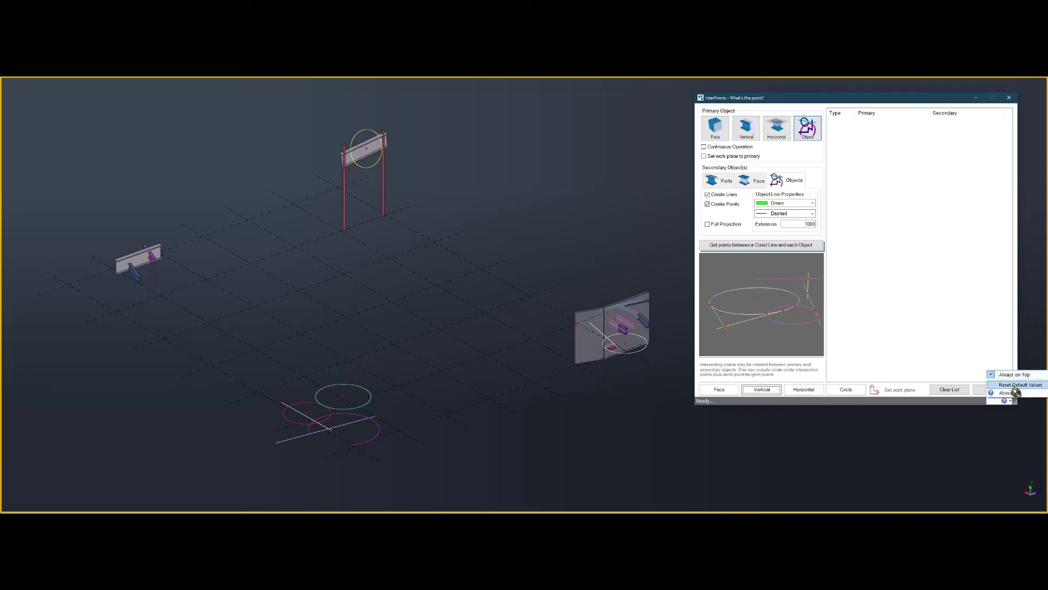
{"action": "left_click", "coordinate": [1014, 385]}
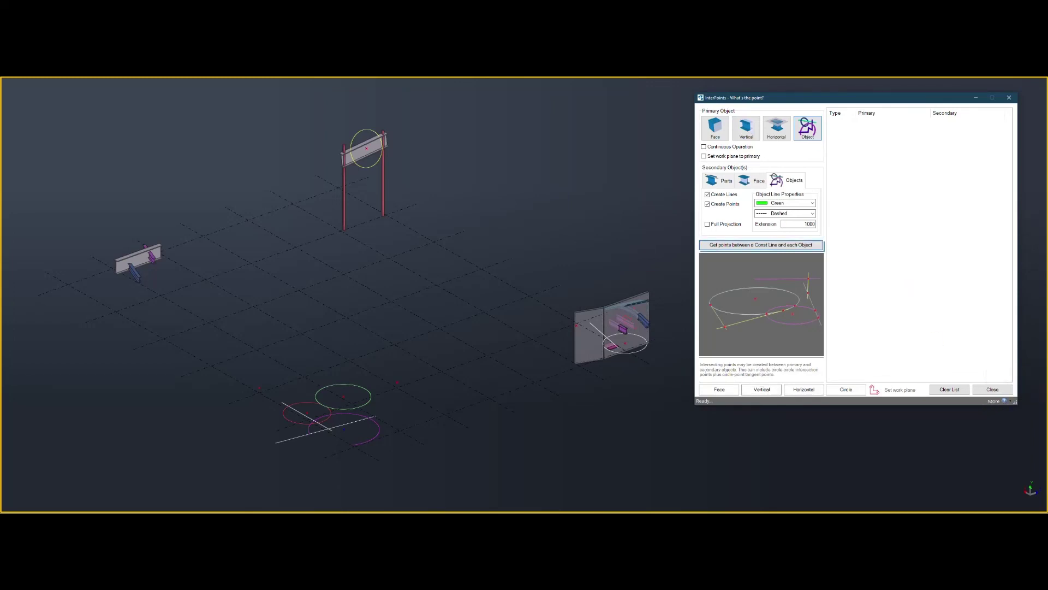
{"action": "left_click_drag", "start_coordinate": [826, 100], "coordinate": [828, 100]}
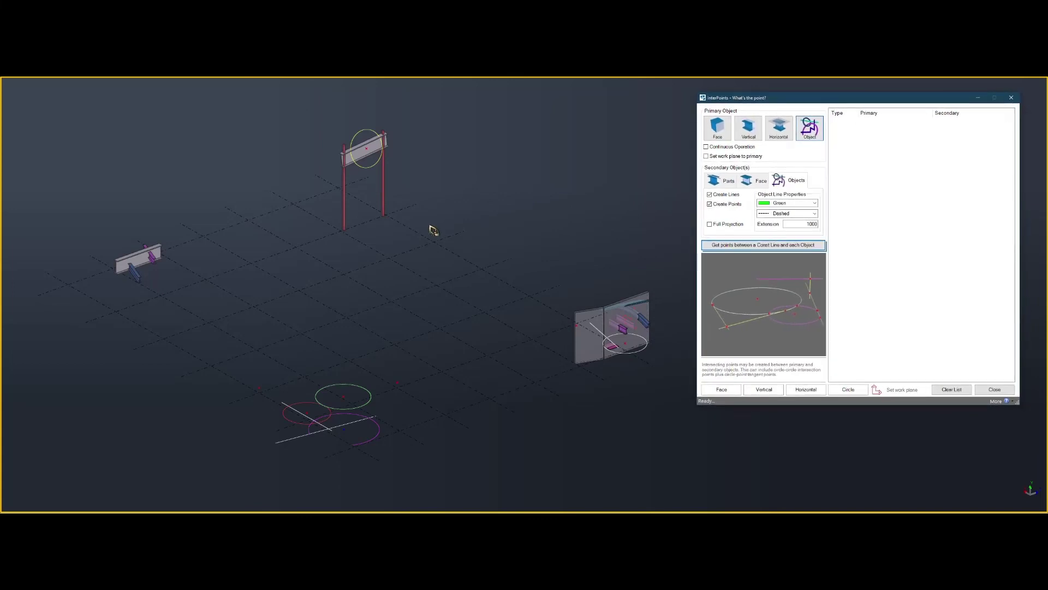